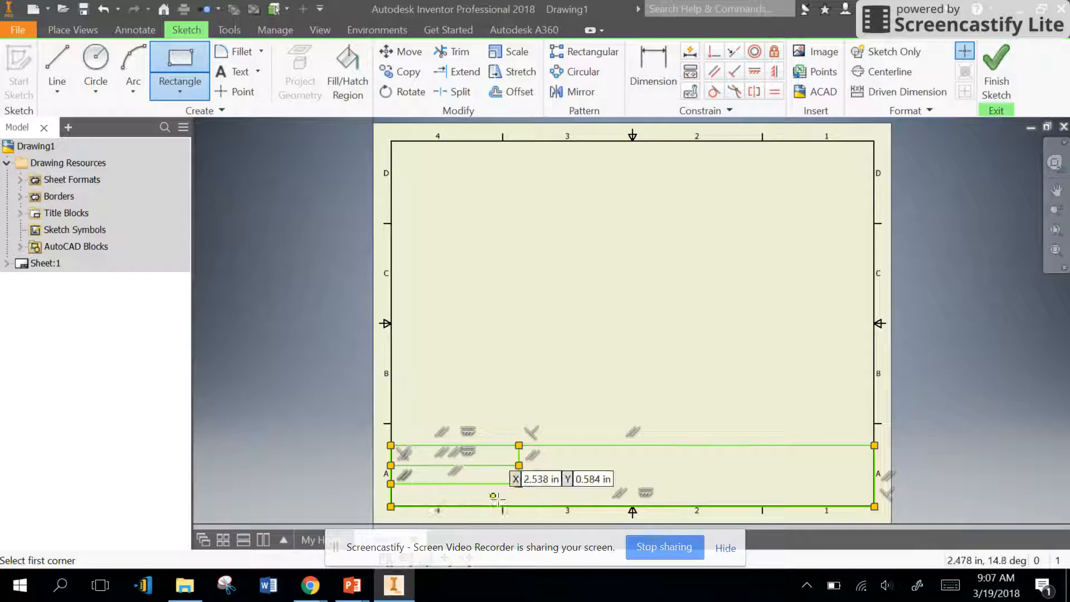
Step: Draw a rectangle about 2.79 by 0.49 in as the left block's bottom row, and another about 1.48 in wide inside it
click(391, 484)
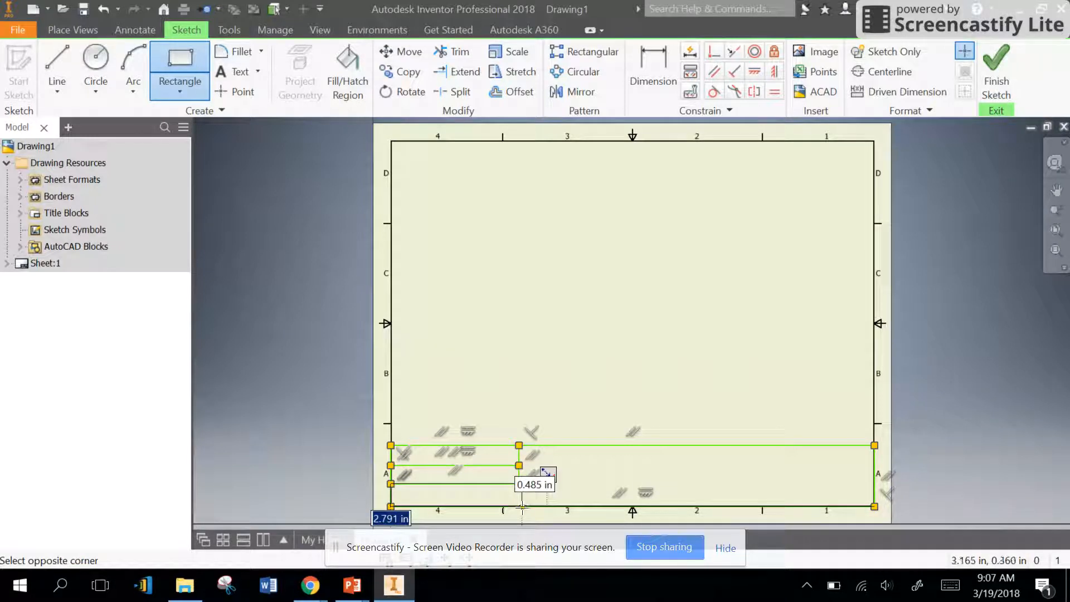
click(520, 506)
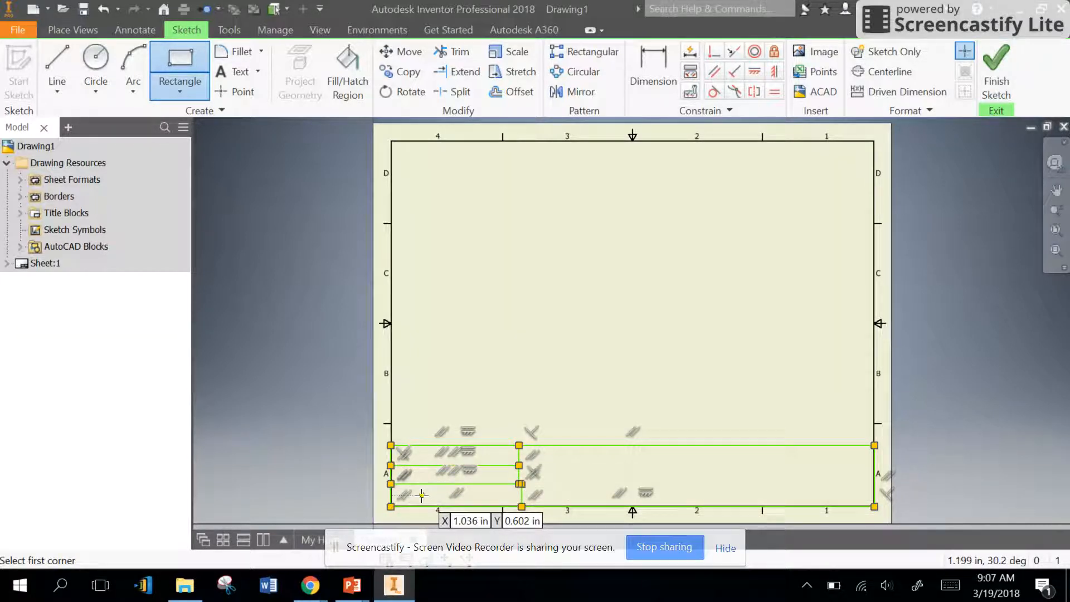
click(391, 484)
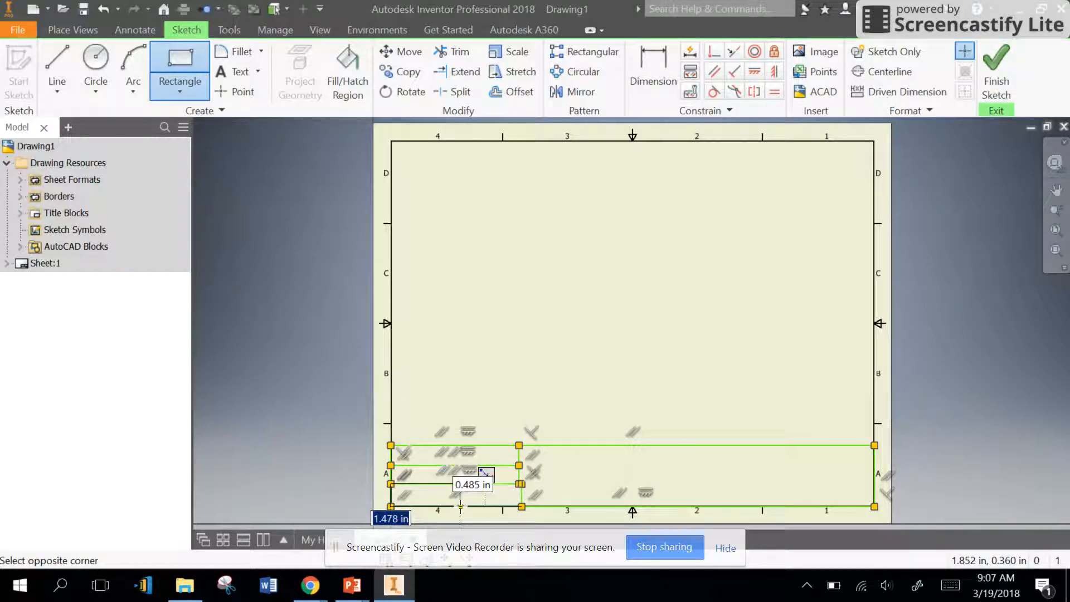
click(460, 506)
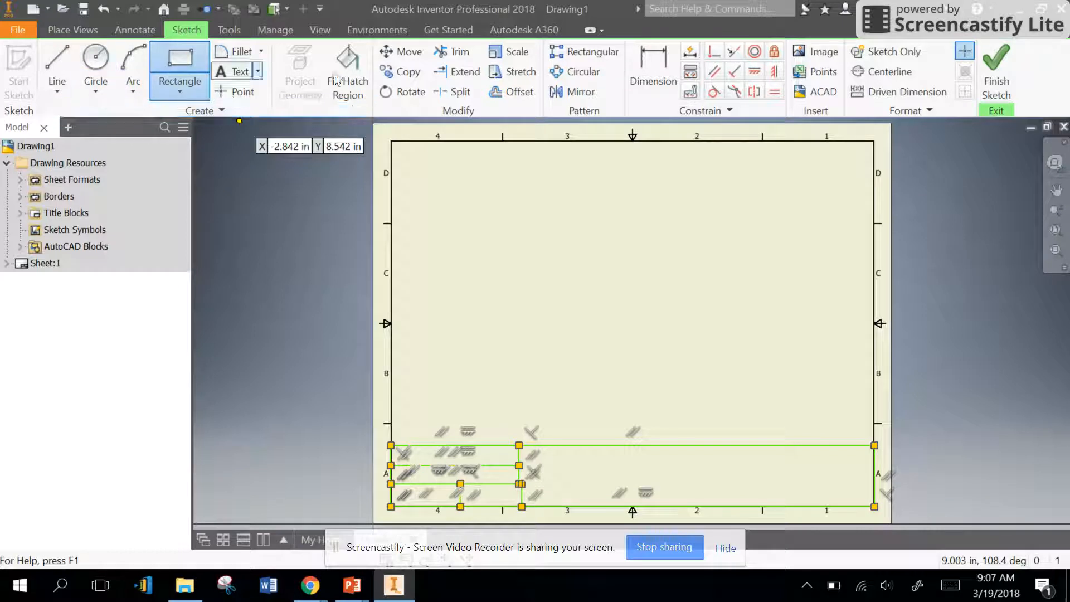
Step: Dimension the overall height of the title block strip to 1.2 in
click(634, 62)
click(480, 446)
click(498, 506)
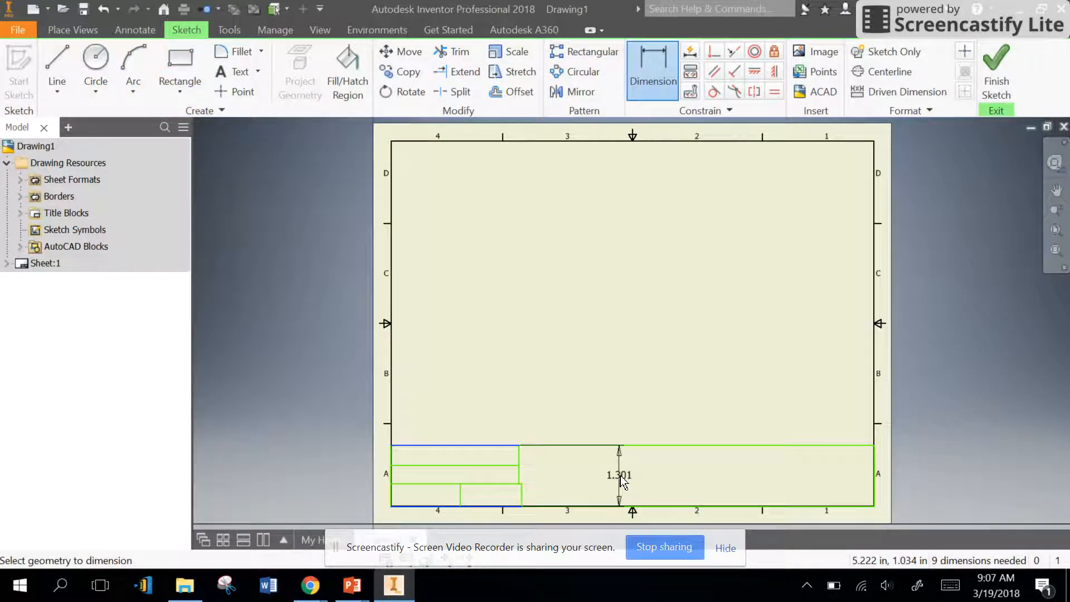
click(618, 477)
text(1.2)
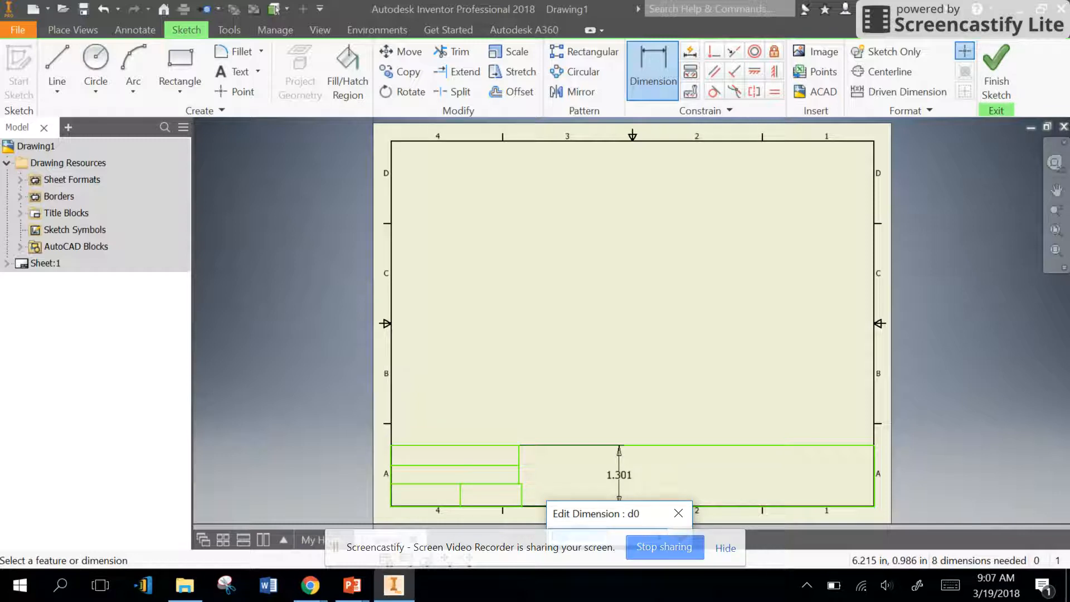
key(Return)
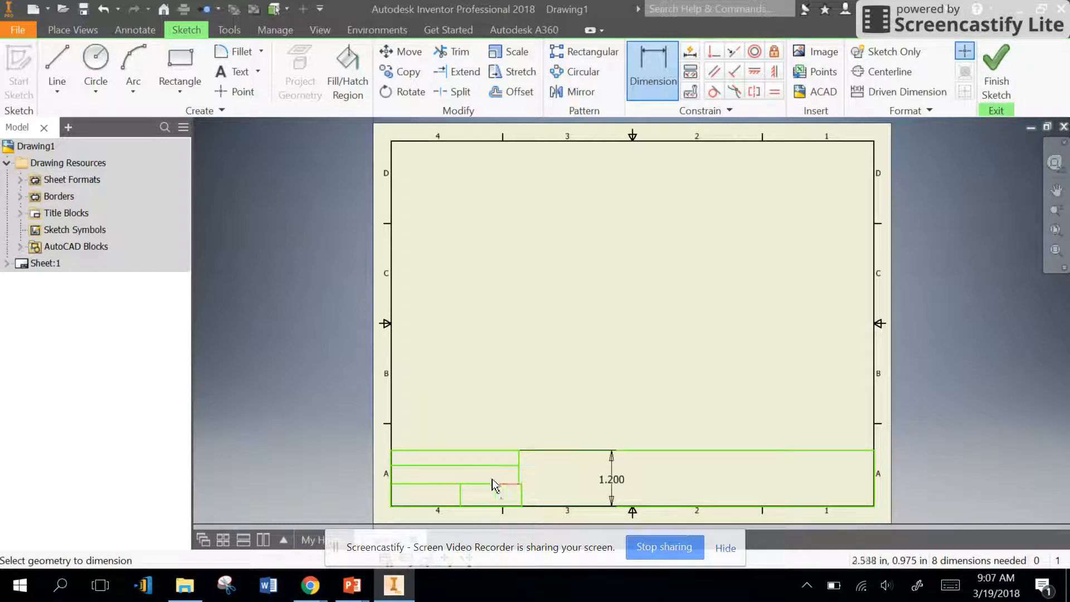
Step: Dimension the heights of the left block's upper and middle rows to 0.4 in each
click(447, 454)
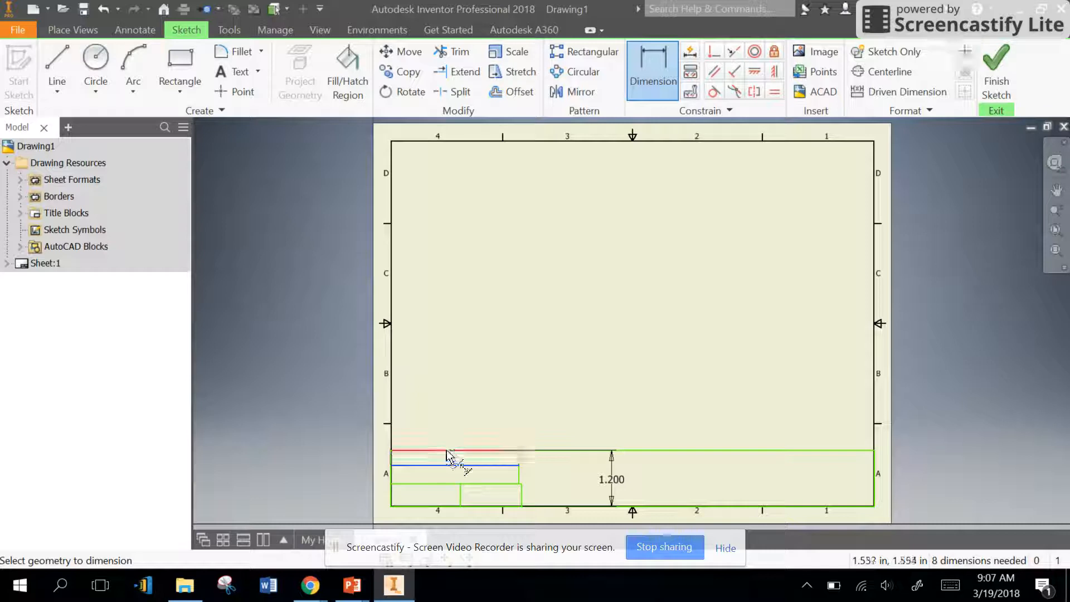
click(553, 460)
text(.4)
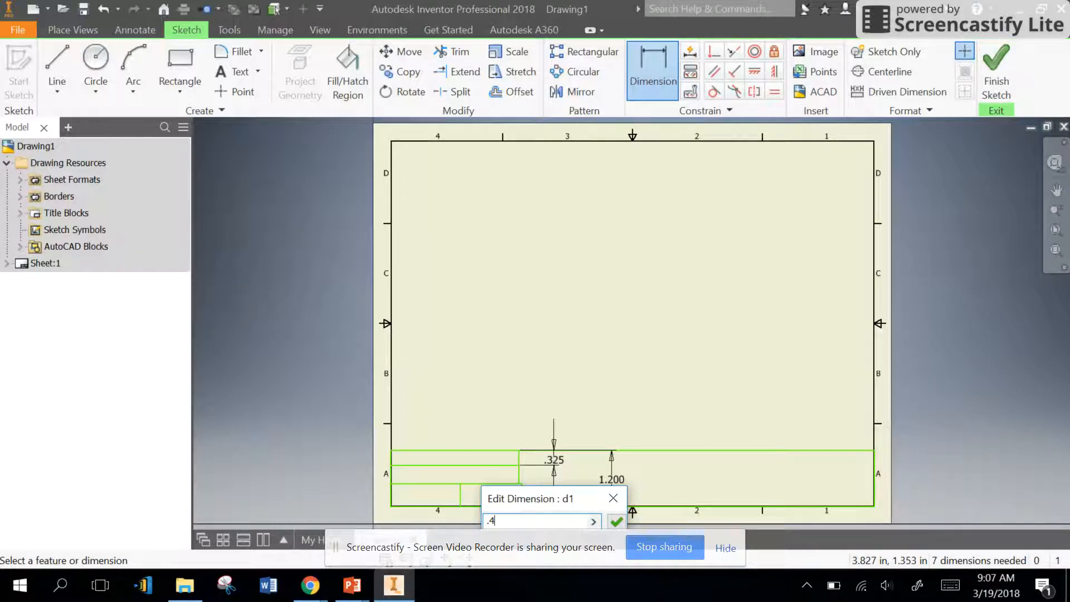
key(Return)
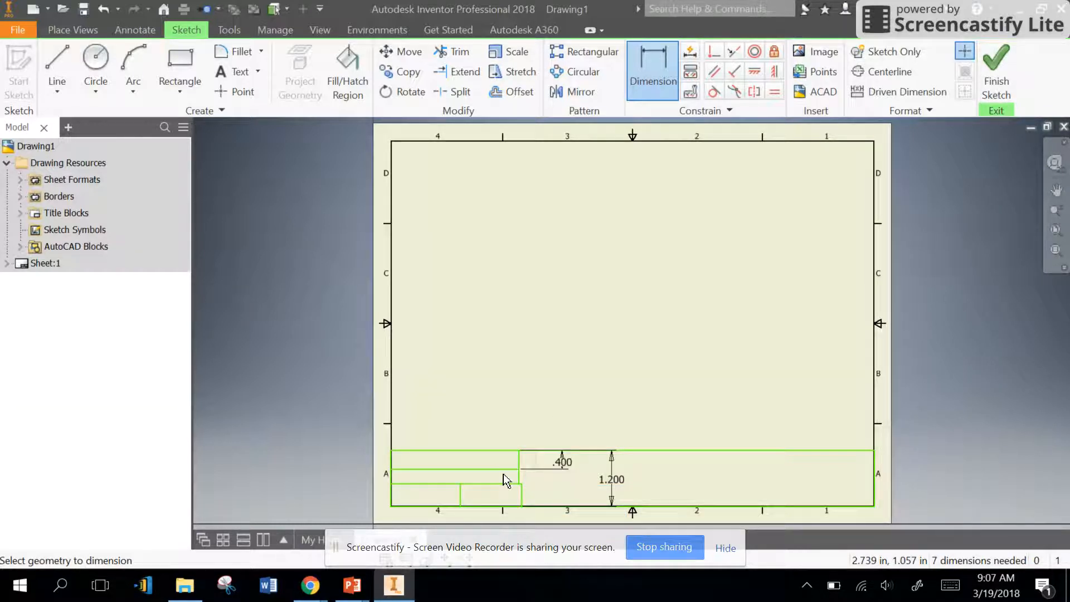
click(497, 469)
click(499, 483)
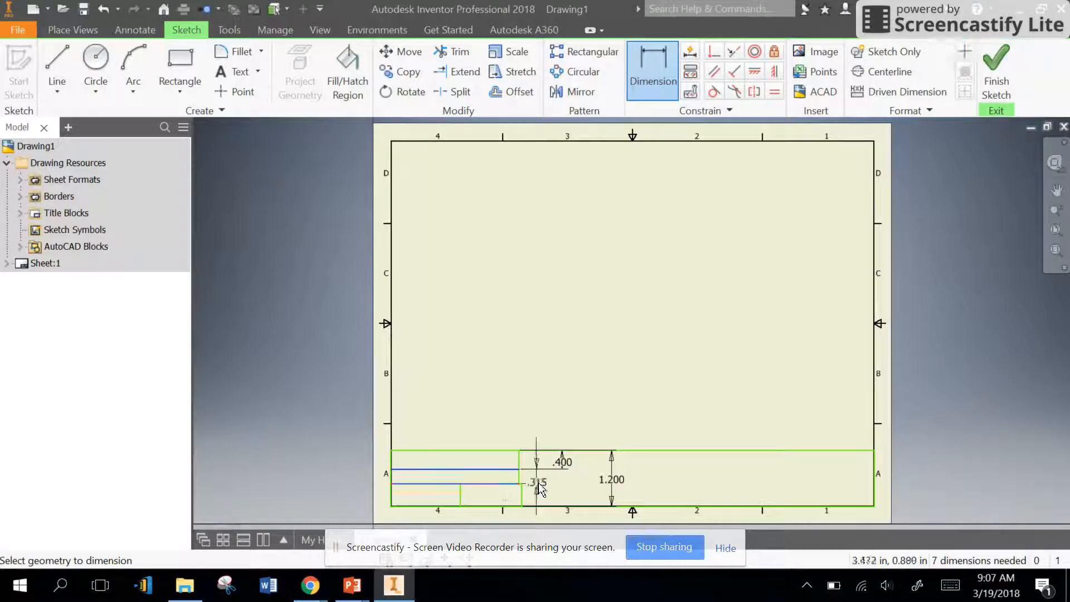
click(556, 480)
text(.4)
key(Return)
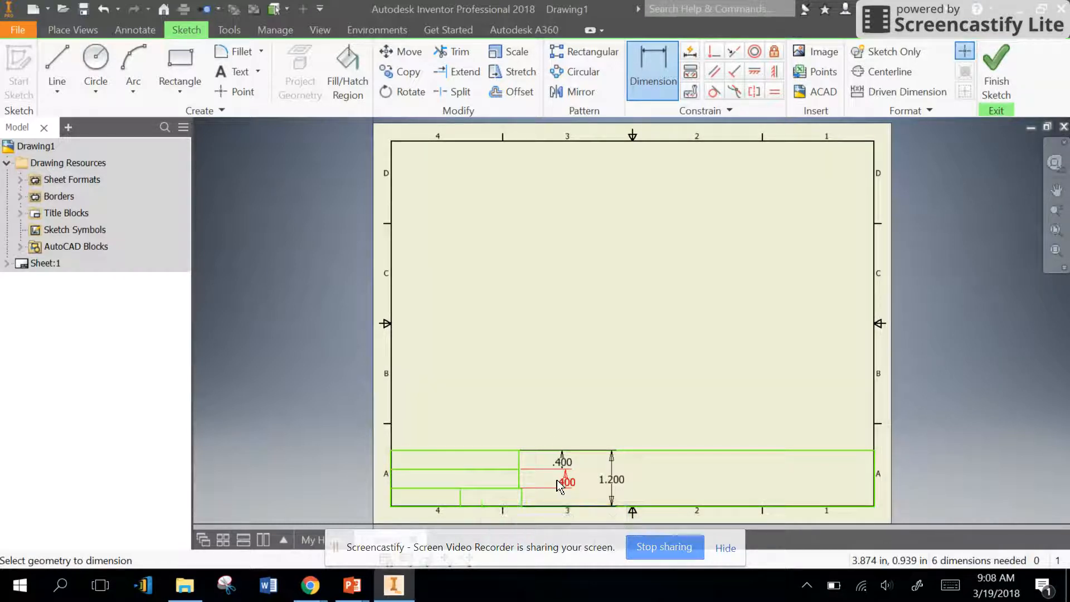
Step: Dimension the width of the left block's upper rows to 2.7 in, from the left border to their right edge
click(394, 469)
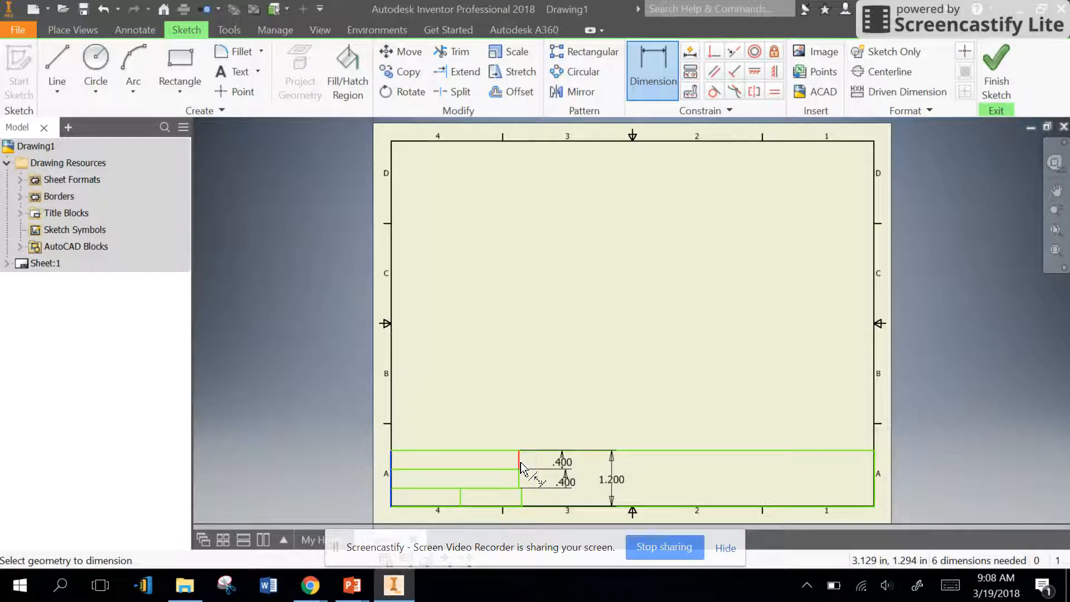
click(521, 480)
click(484, 393)
text(2.7)
key(Return)
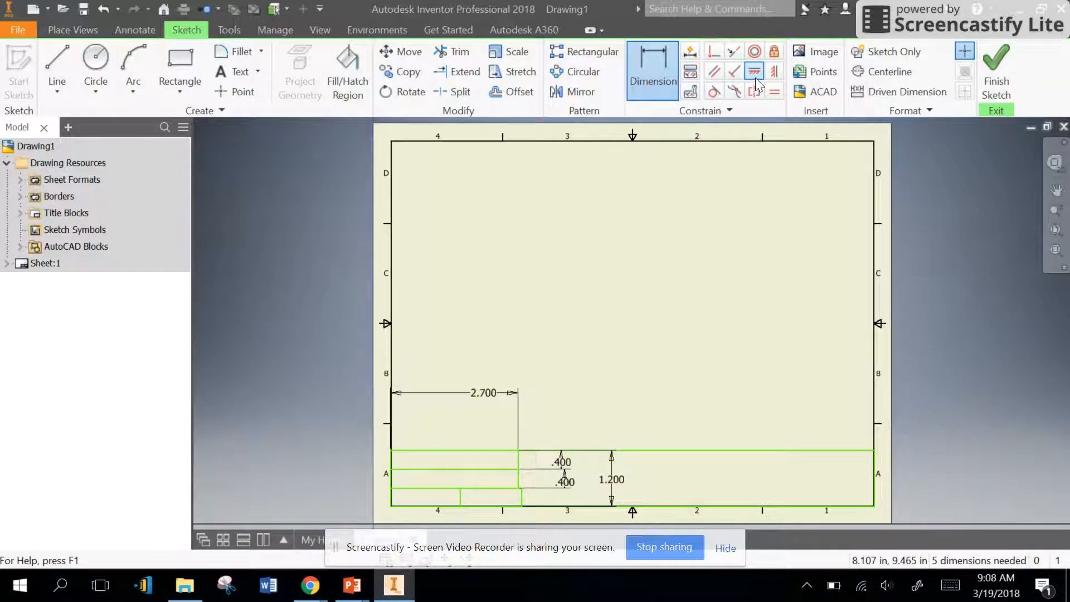
Step: Try to align the right edges of the left block's three rows with vertical constraints
click(774, 71)
click(519, 460)
click(518, 478)
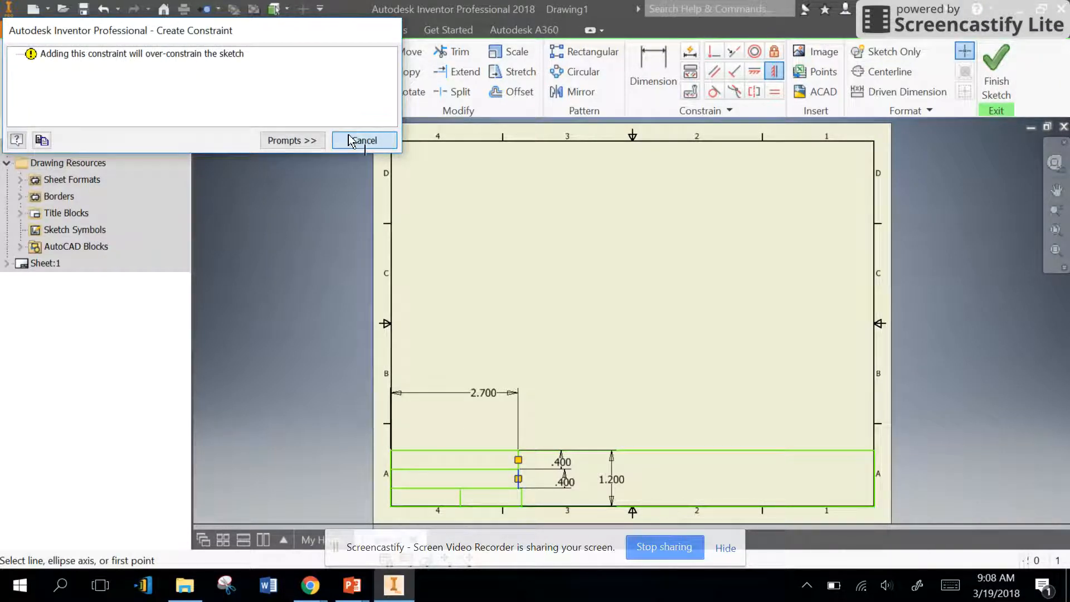
click(362, 140)
click(522, 491)
click(359, 140)
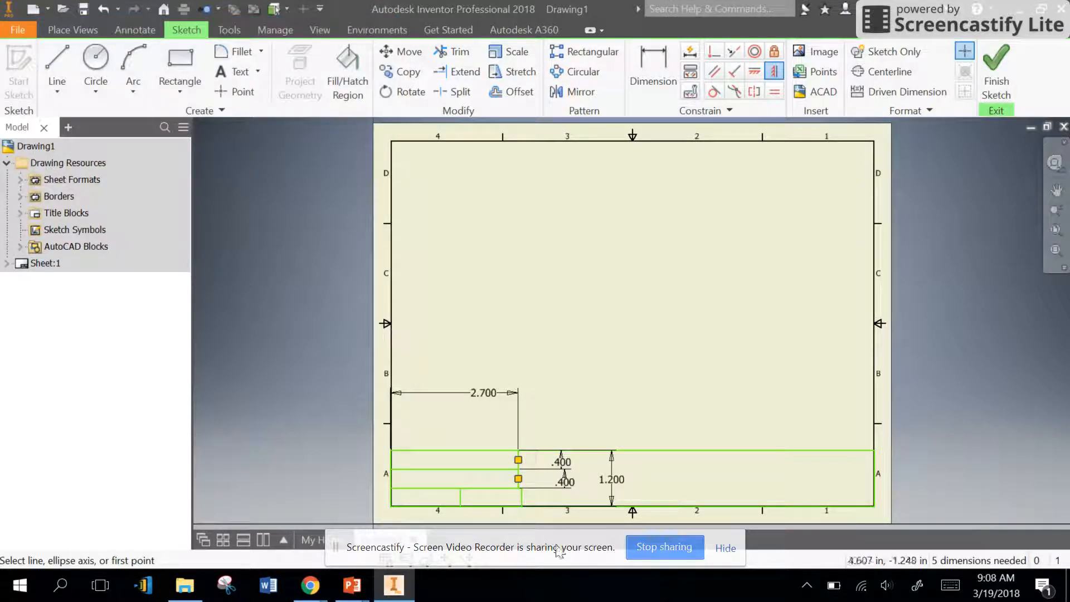
scroll(518, 497, down, 5)
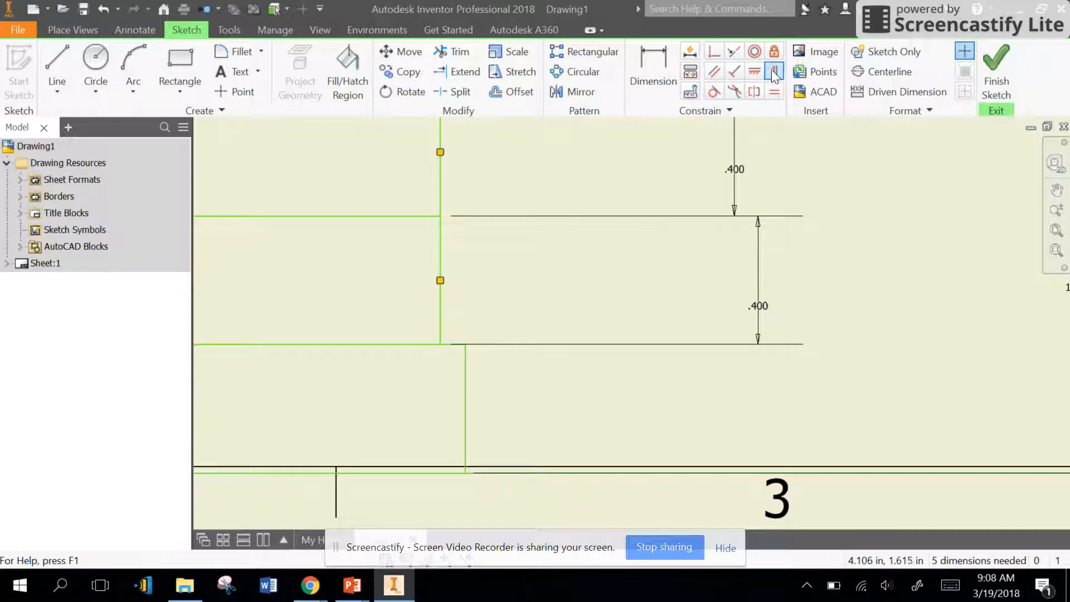
click(468, 437)
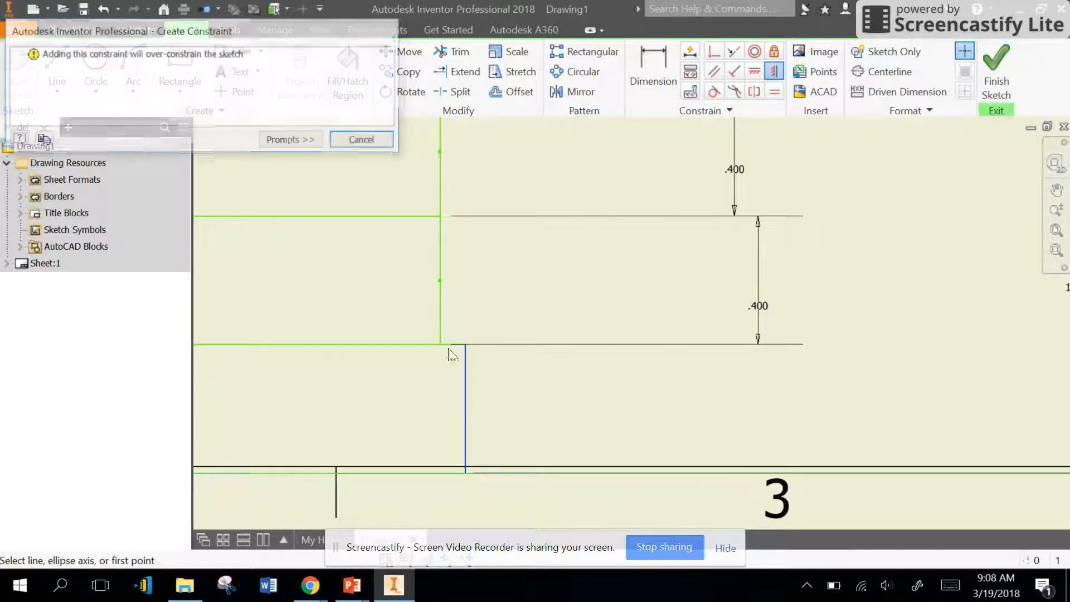
click(365, 140)
Step: Dimension the bottom edge of the left block's lowest row to 2.7 in
scroll(517, 424, down, 5)
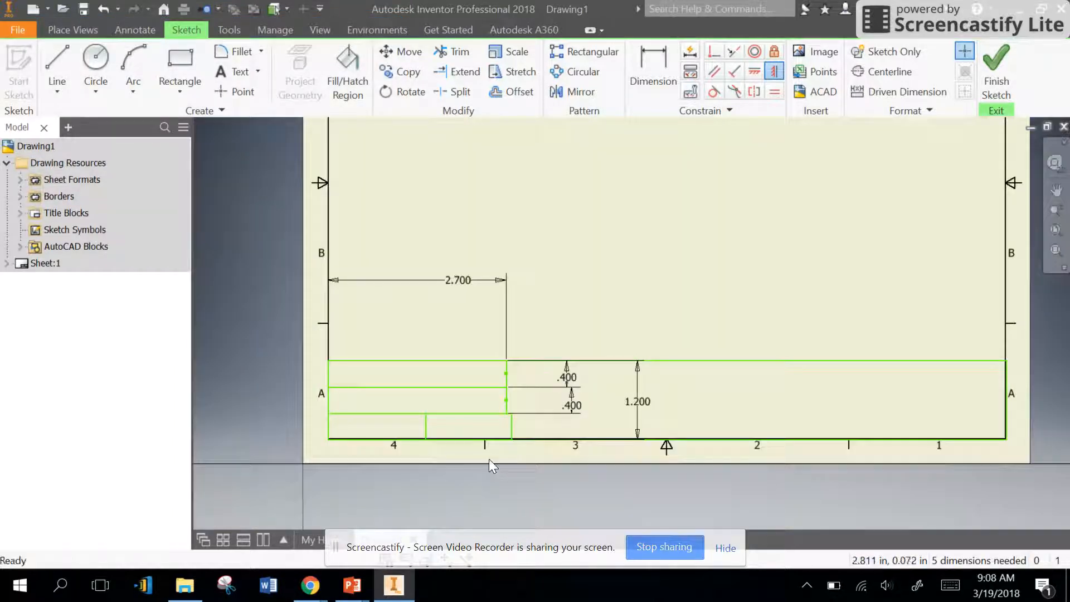
key(d)
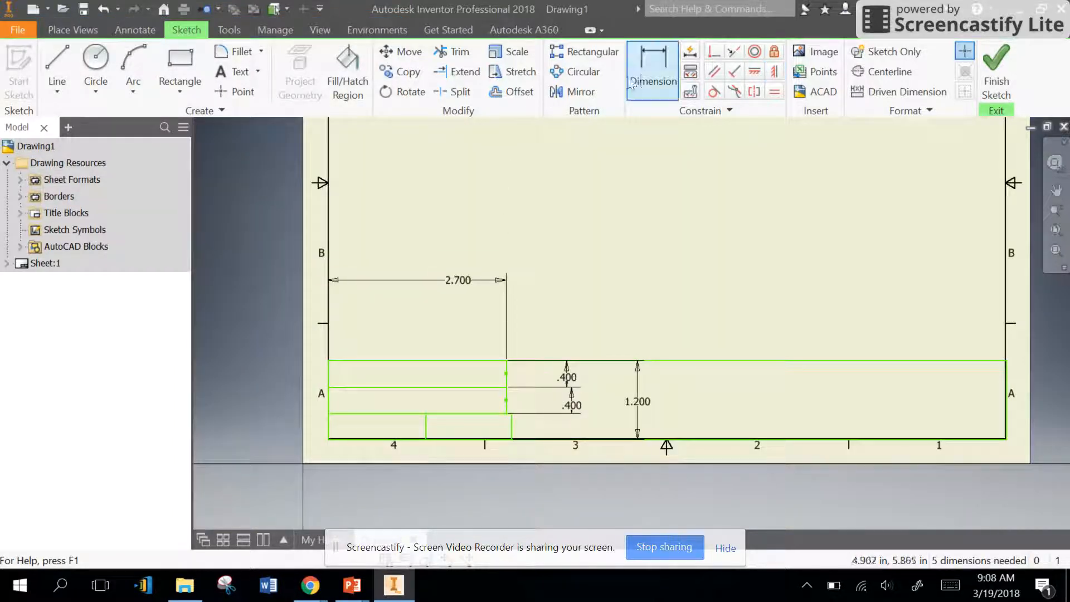
click(373, 446)
click(416, 455)
text(2.7)
key(Return)
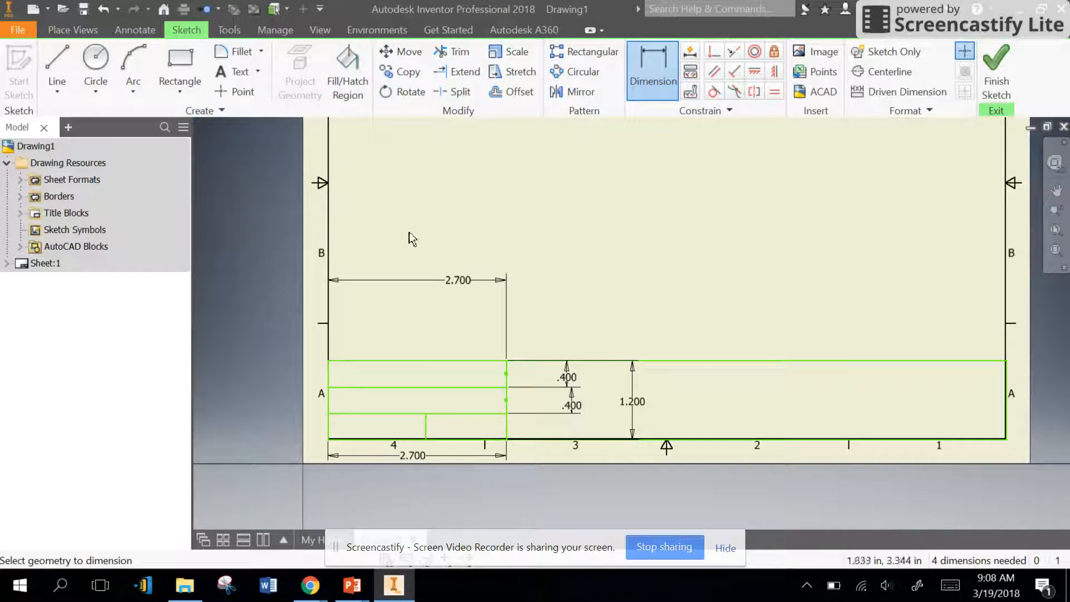
Step: Draw a vertical line across the middle of the title block strip, from its upper edge to its lower edge
click(57, 66)
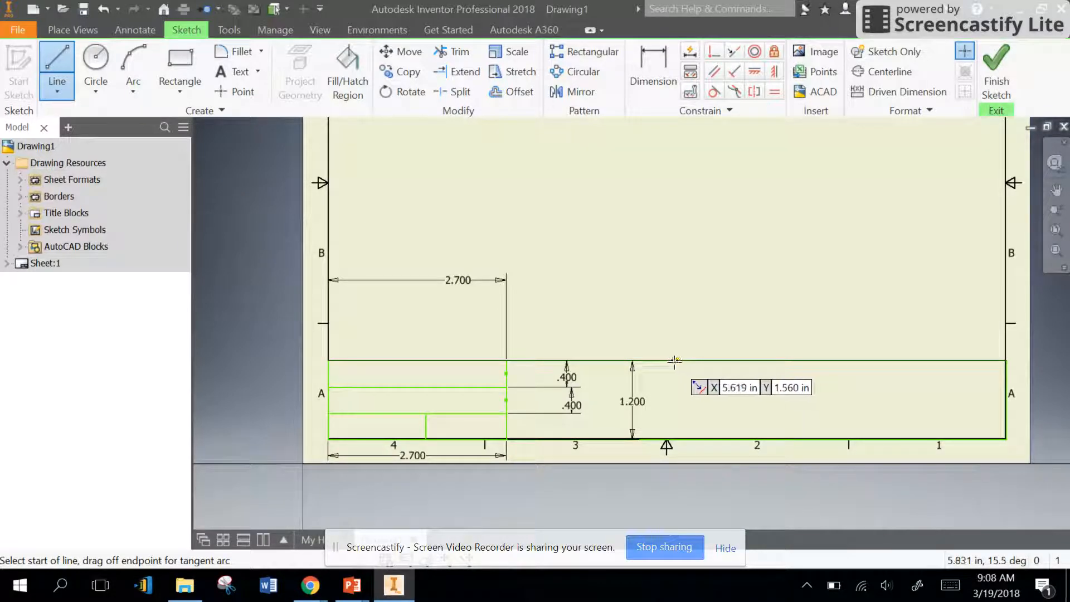
click(667, 361)
double_click(667, 440)
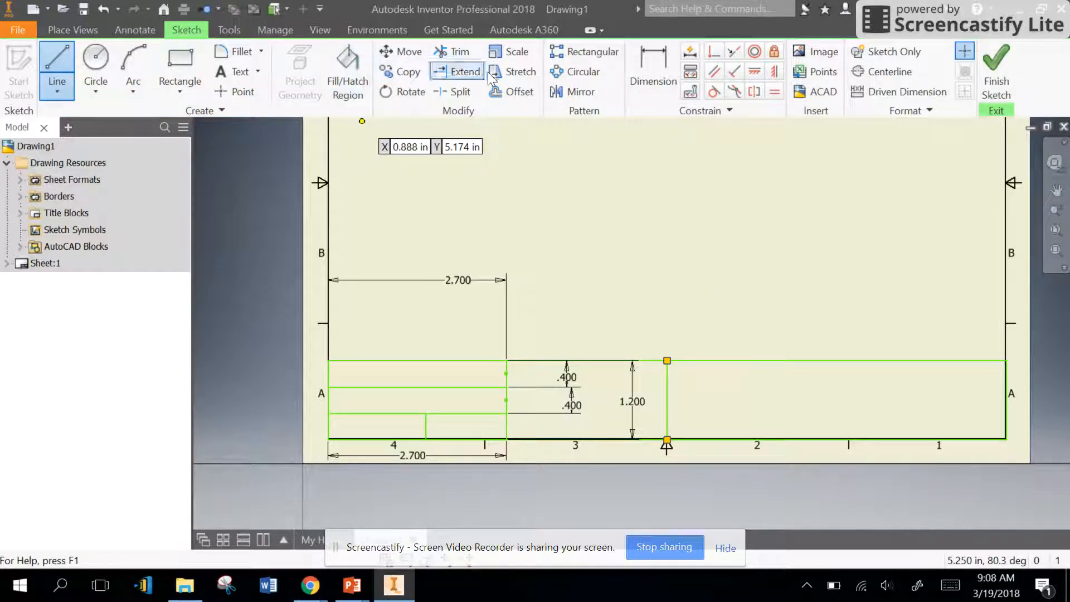
Step: Mirror the left block's row and divider lines across the vertical centre line to form a matching right block
click(574, 91)
click(444, 363)
click(501, 387)
click(453, 414)
click(425, 427)
click(507, 429)
click(416, 439)
click(295, 163)
click(667, 412)
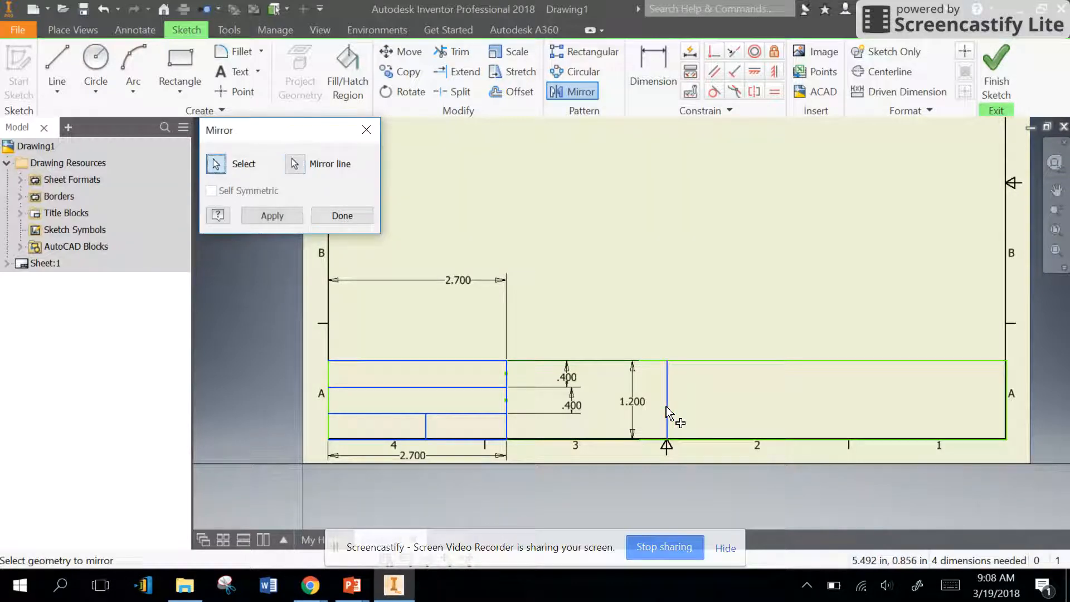
click(289, 215)
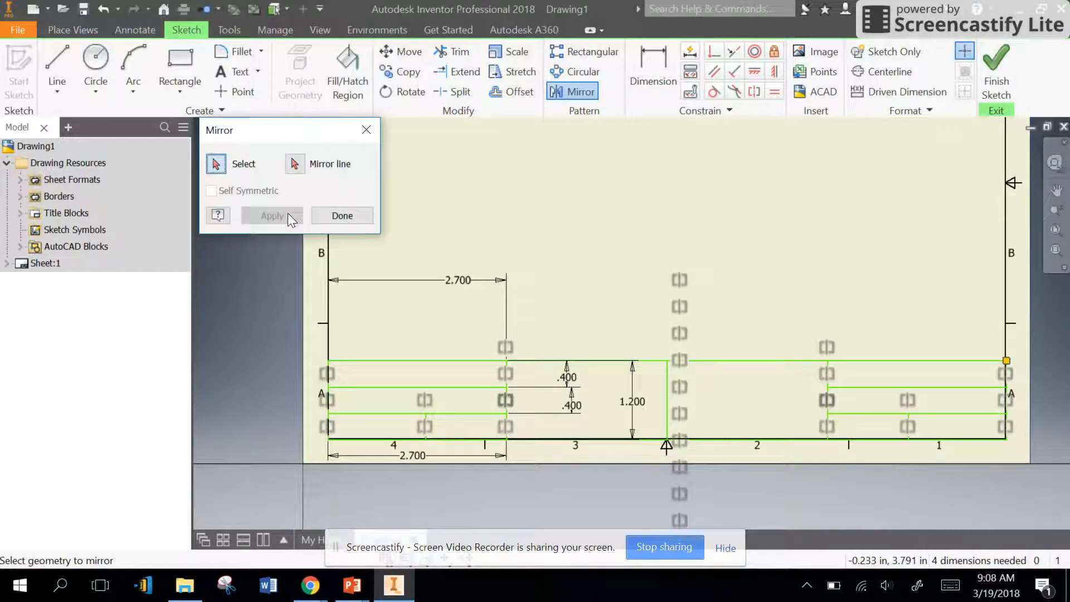
click(333, 220)
Step: Delete the vertical centre line used for the mirroring
click(669, 400)
right_click(669, 399)
click(671, 351)
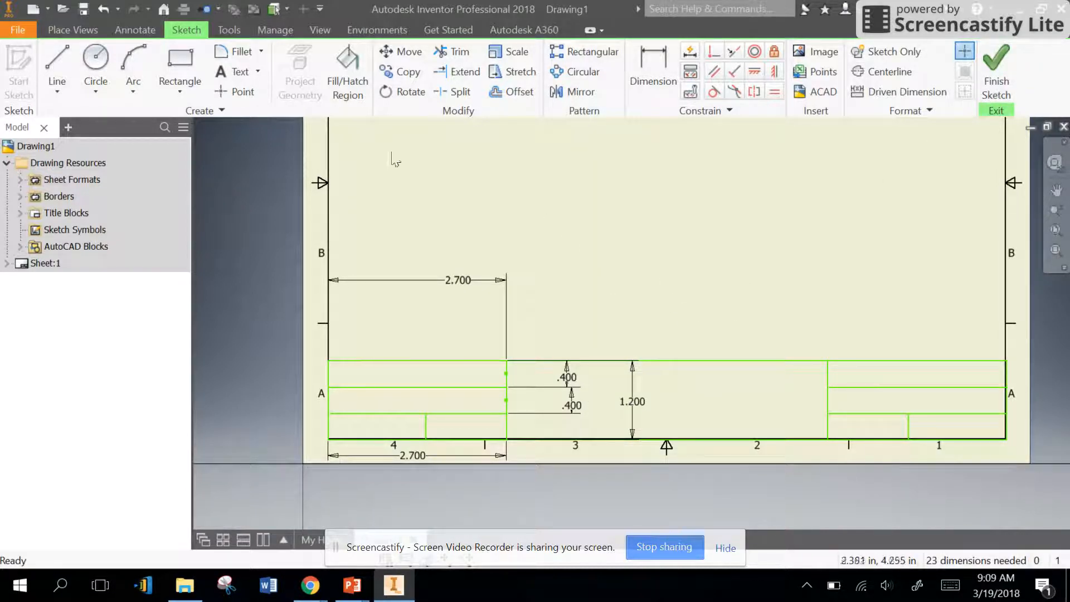
Step: Draw a horizontal line across the middle section, joining the lower edges of the left and right blocks' upper rows
click(239, 72)
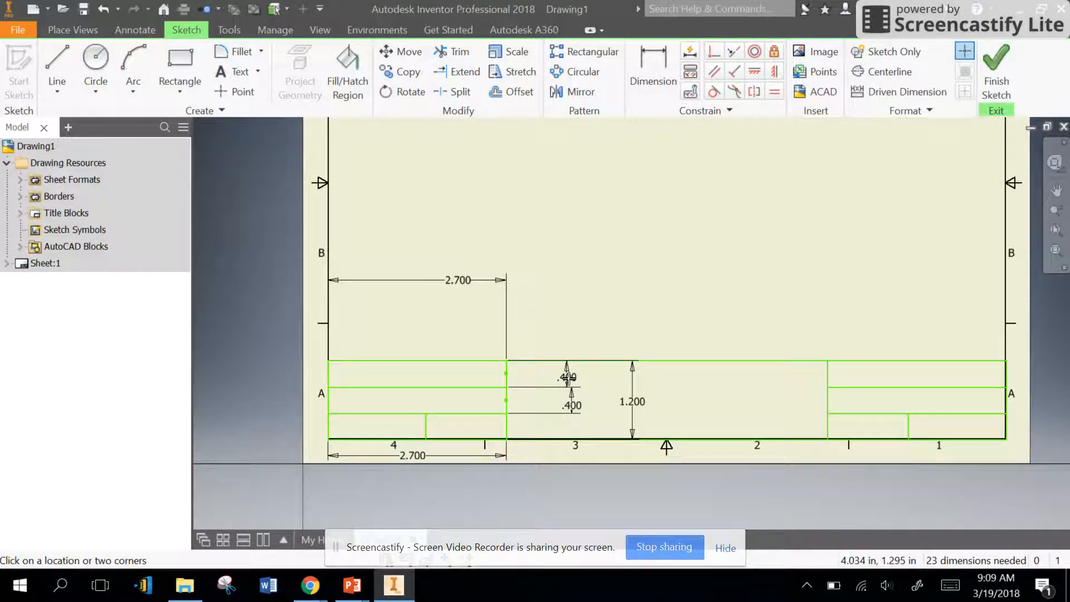
key(Escape)
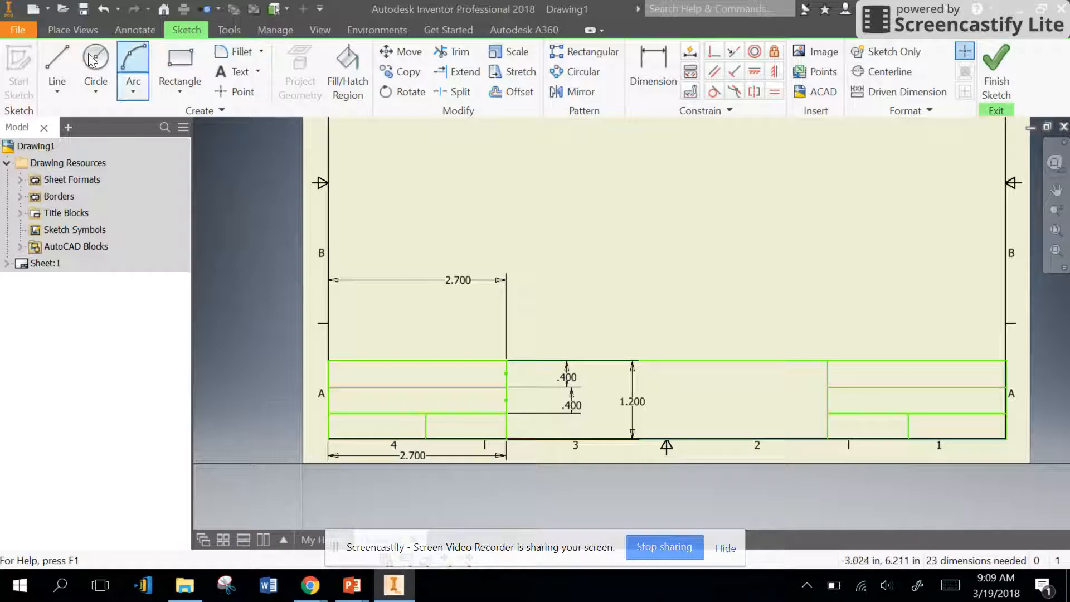
key(l)
click(506, 387)
double_click(827, 387)
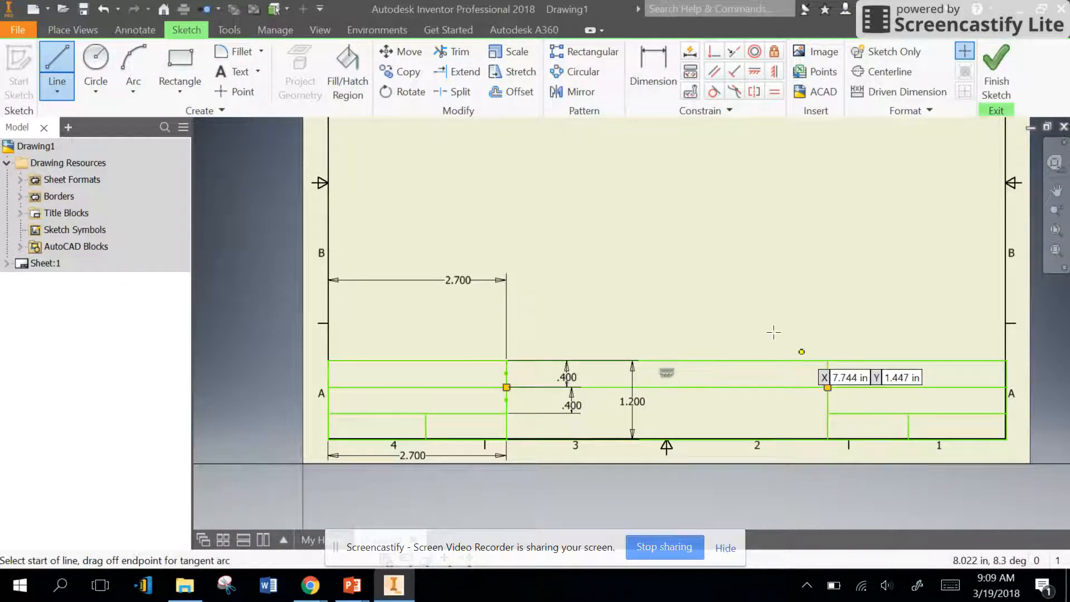
Step: Add the text "Introduction to Design - Warren High School" centred in the upper row of the middle section
click(223, 71)
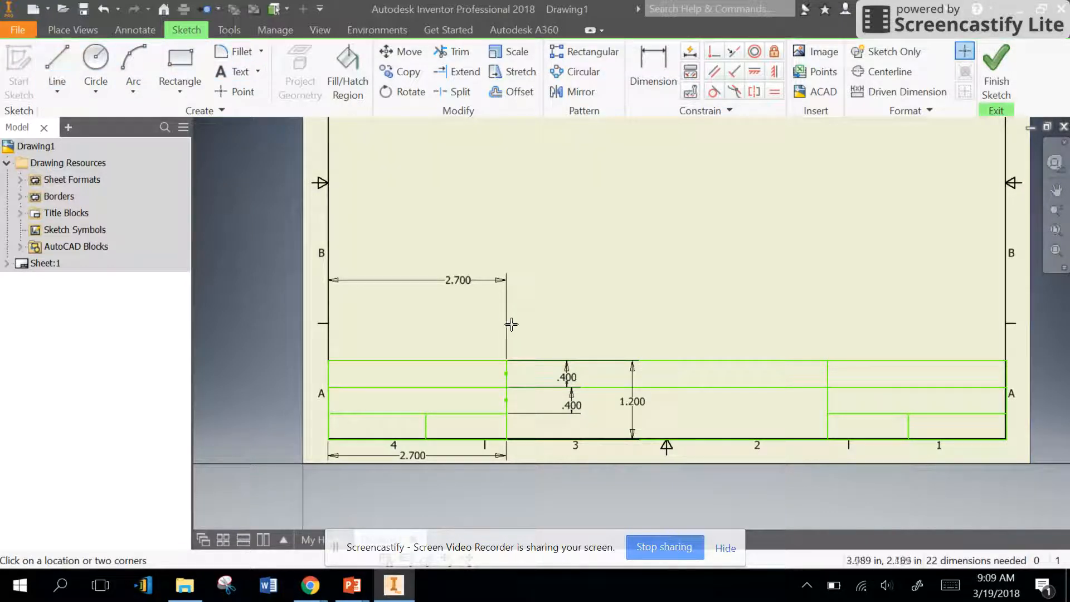
click(593, 361)
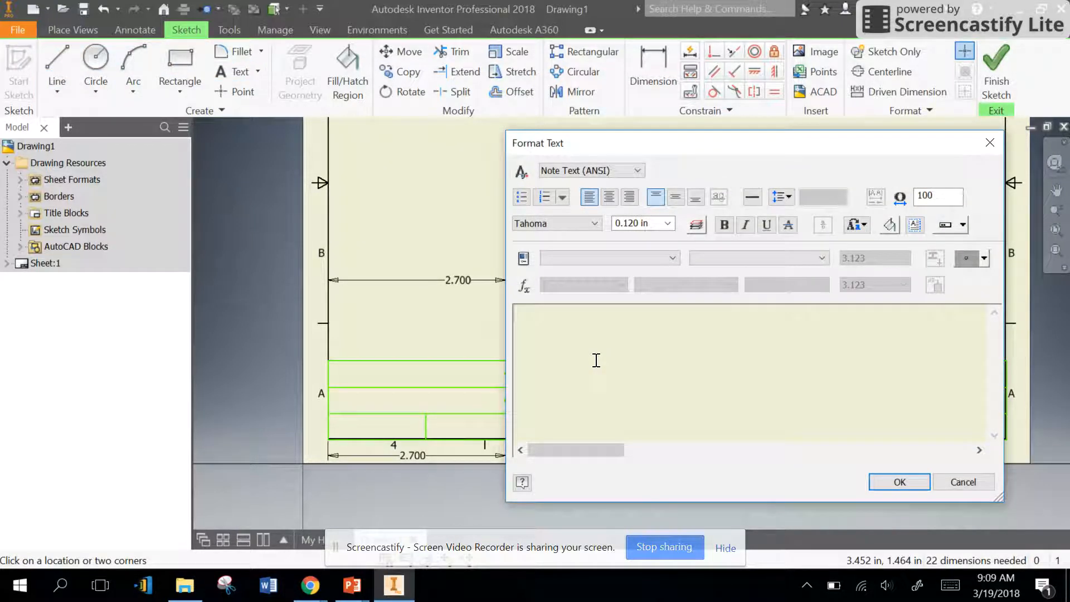
text(Introduction to Design - Warren High School)
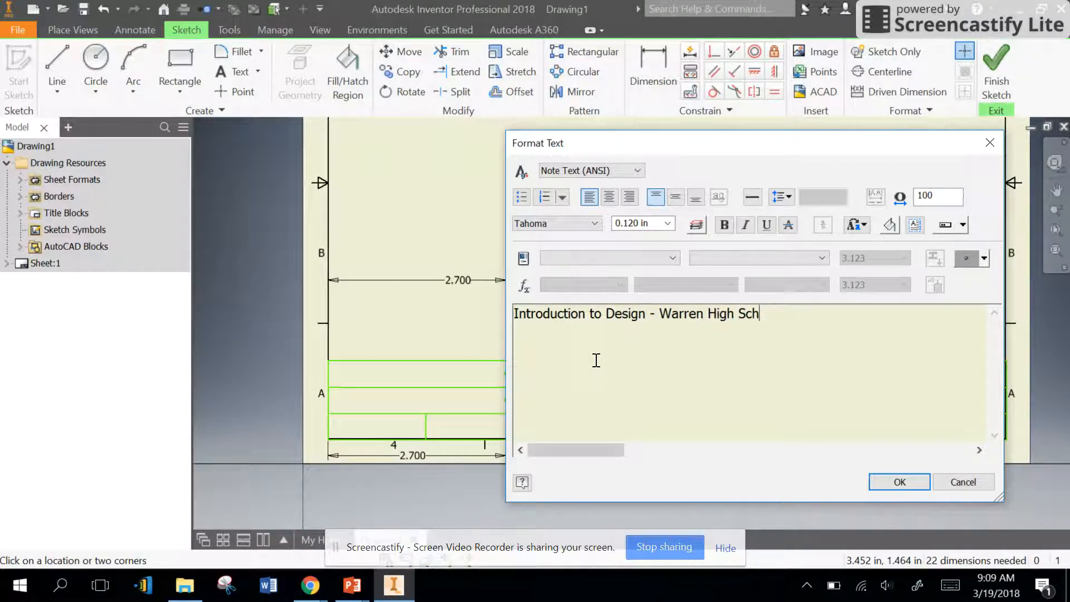
click(910, 481)
drag(674, 375, 703, 376)
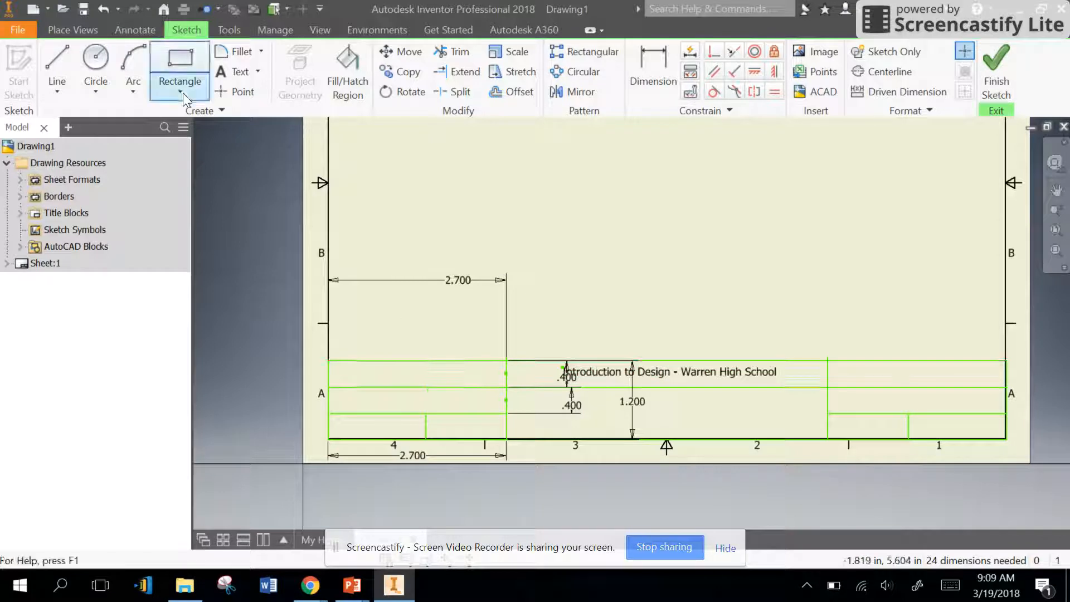
Step: Add the text "Part Name:" at the start of the right block's upper row
click(179, 69)
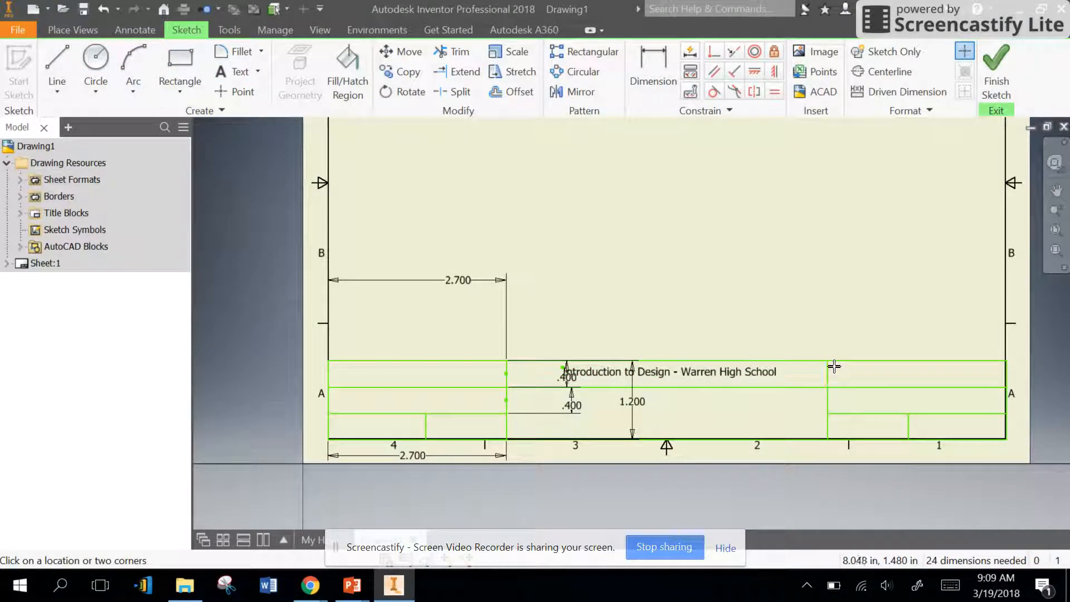
click(833, 387)
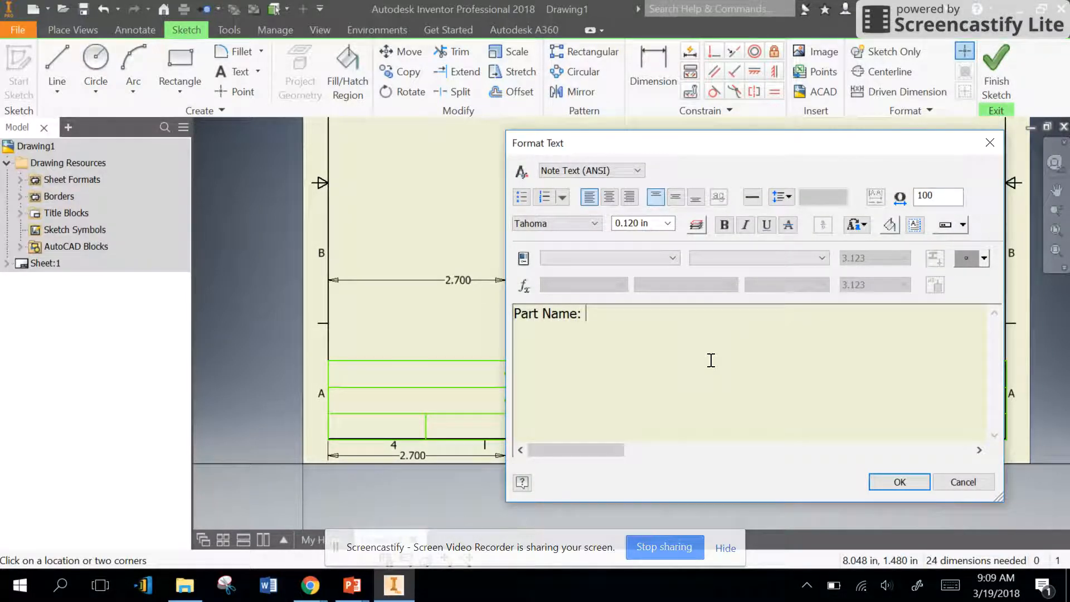
click(898, 482)
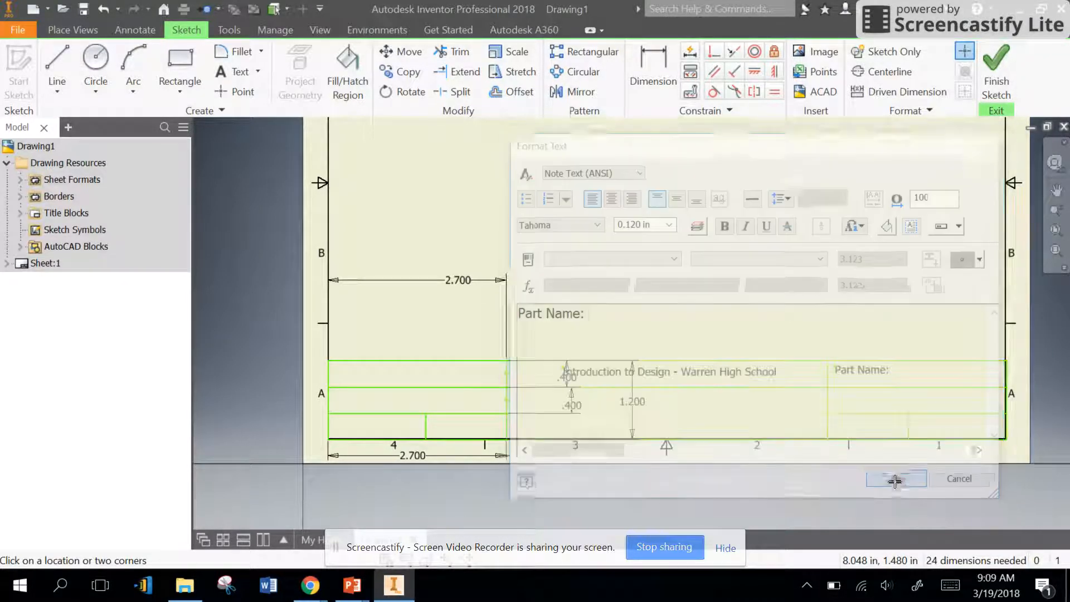
Step: Add a text beside the "Part Name:" label containing a Prompted Entry field, and select the placeholder wording inside its angle brackets
click(909, 367)
click(610, 257)
click(587, 313)
click(623, 315)
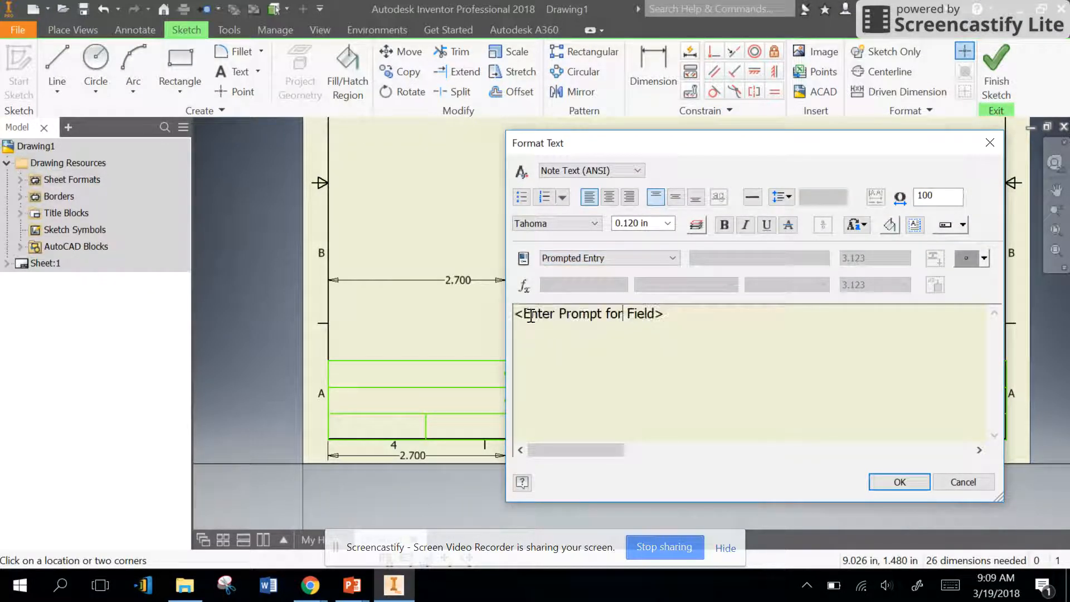
drag(523, 315, 652, 314)
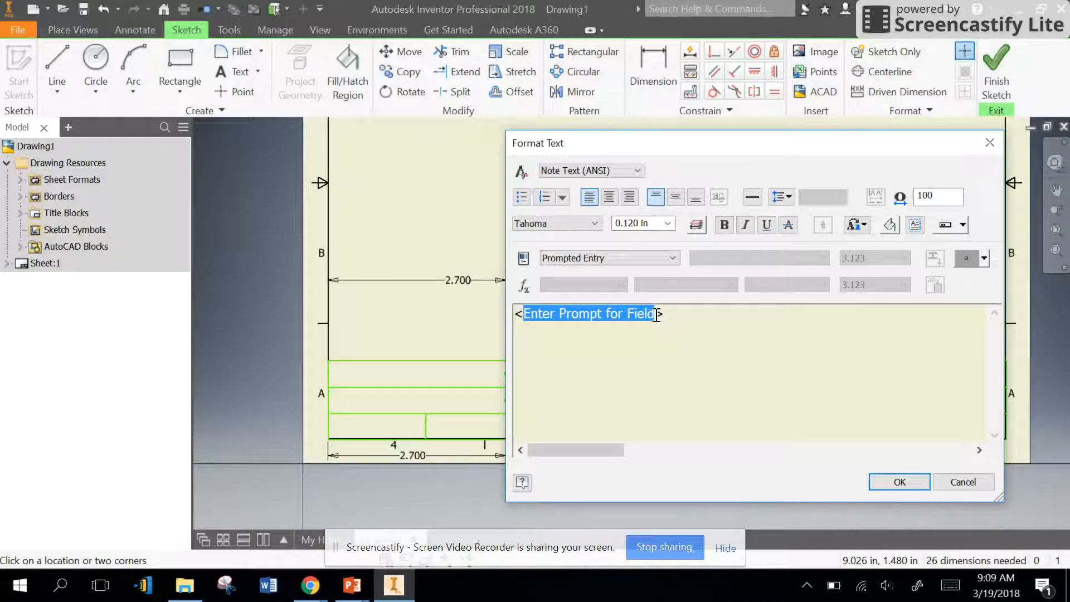
Step: Replace the selected placeholder wording with the PART NUMBER field from Properties - Model and accept the text
click(613, 257)
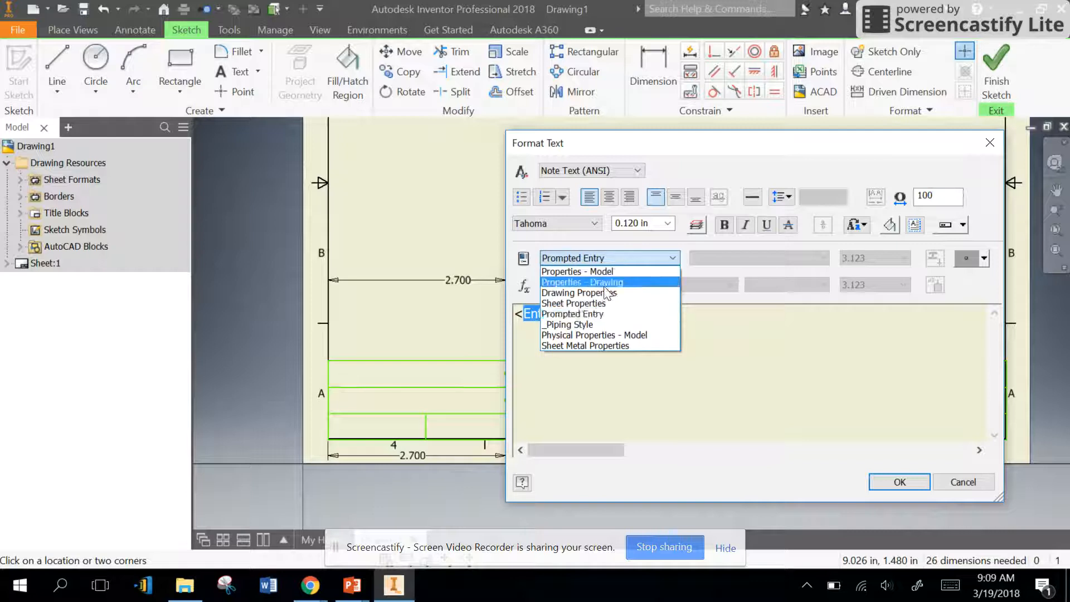
click(596, 273)
click(819, 257)
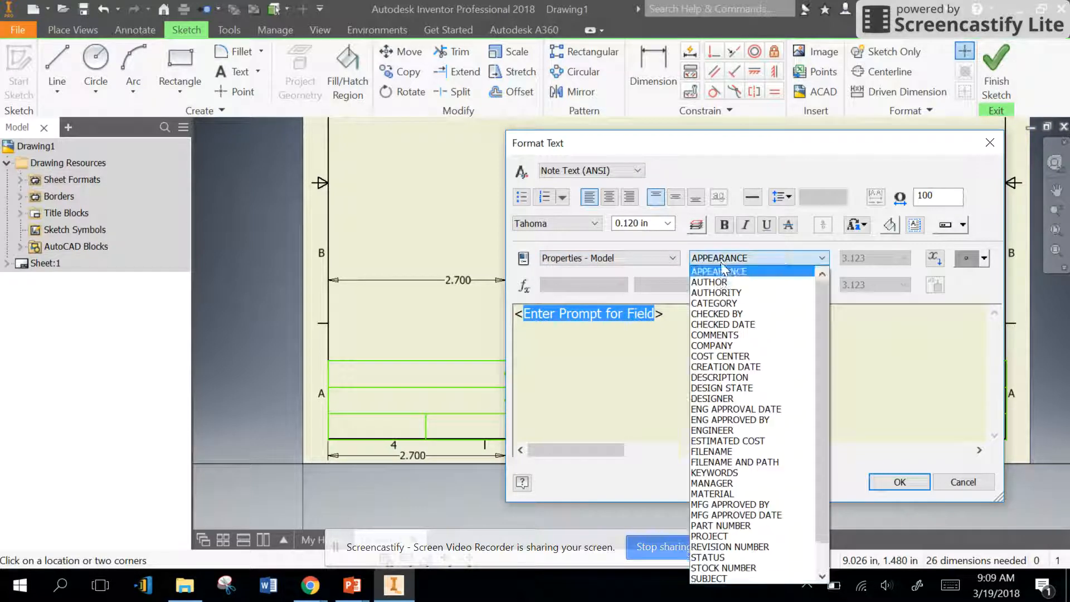
scroll(753, 334, down, 1)
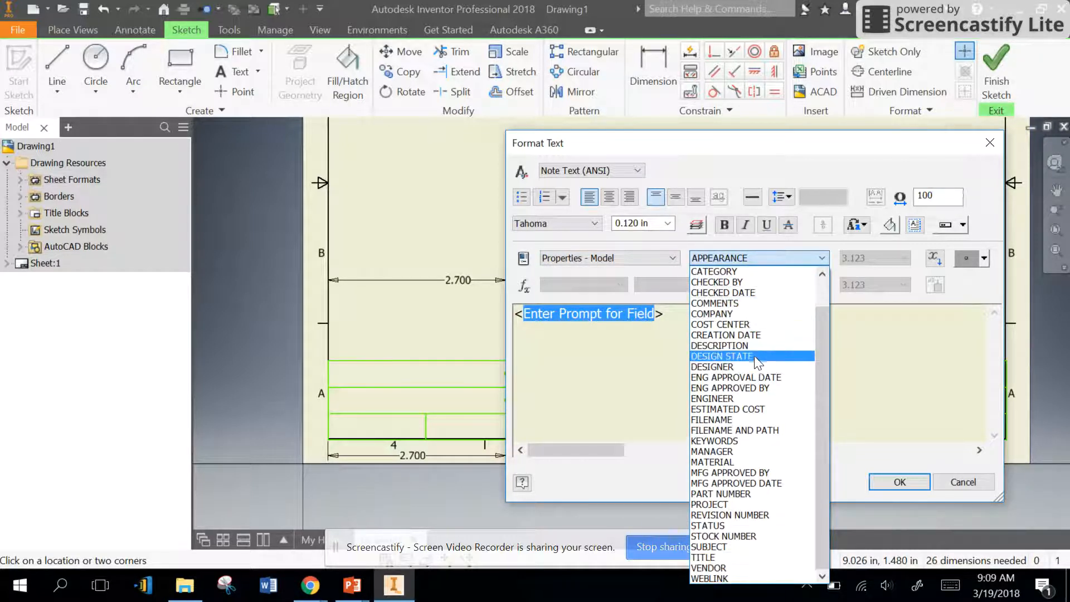
click(747, 494)
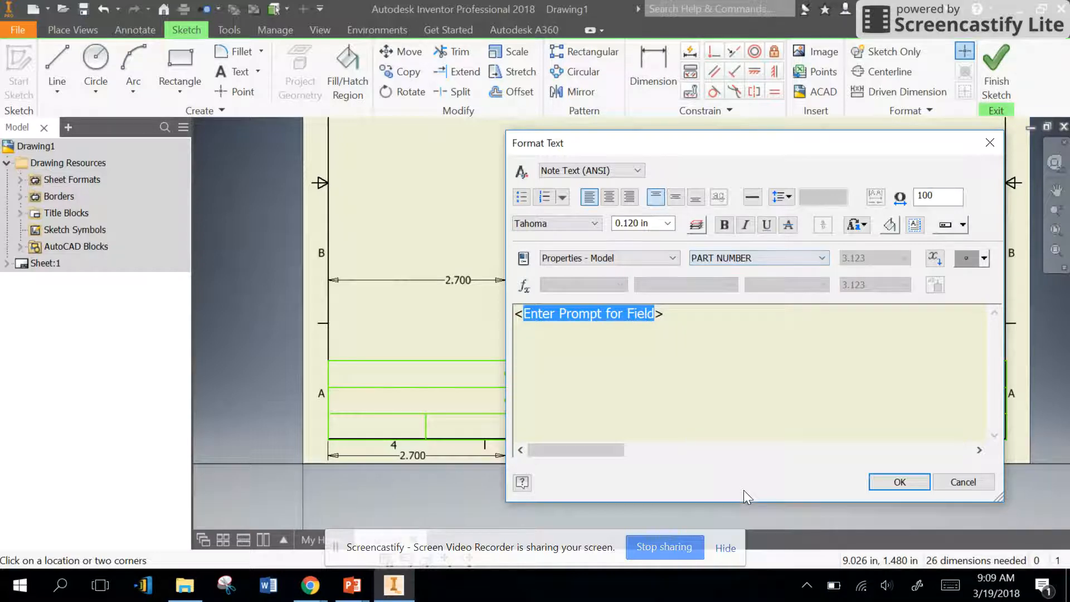
click(791, 260)
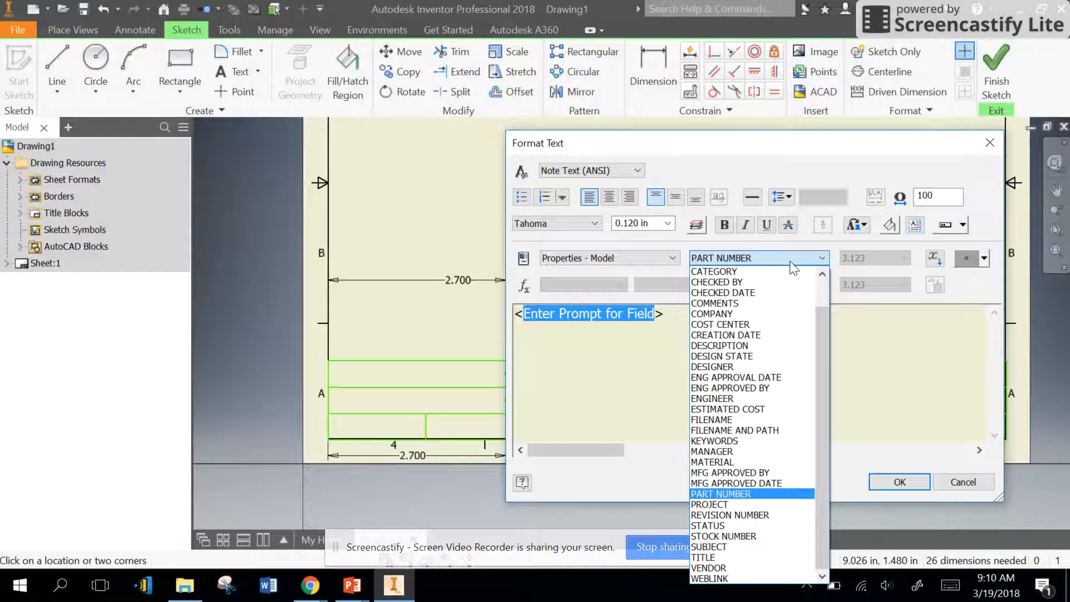
click(894, 481)
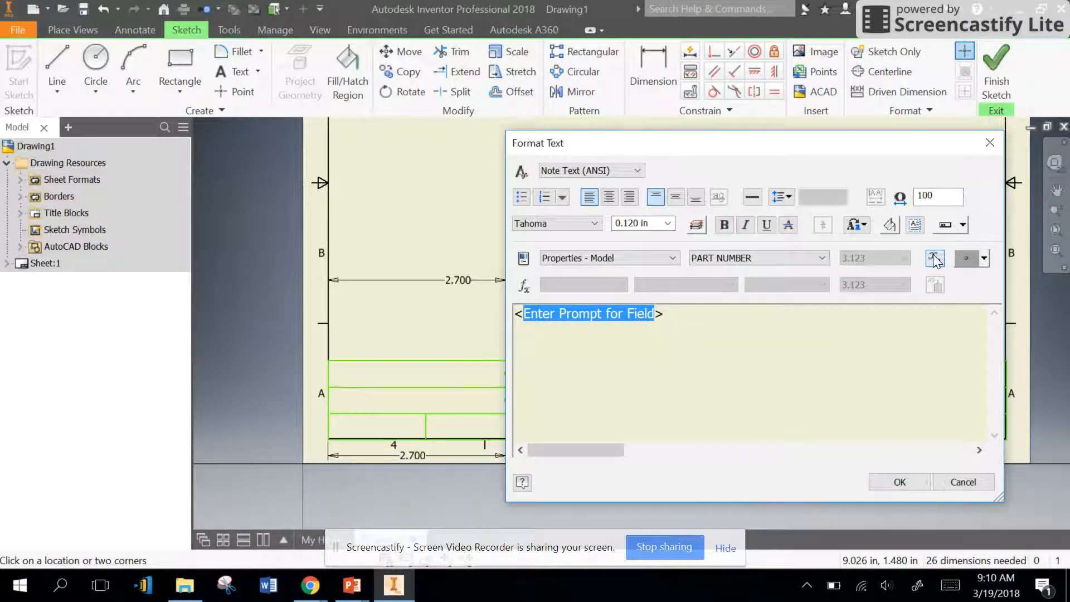
click(934, 259)
click(895, 483)
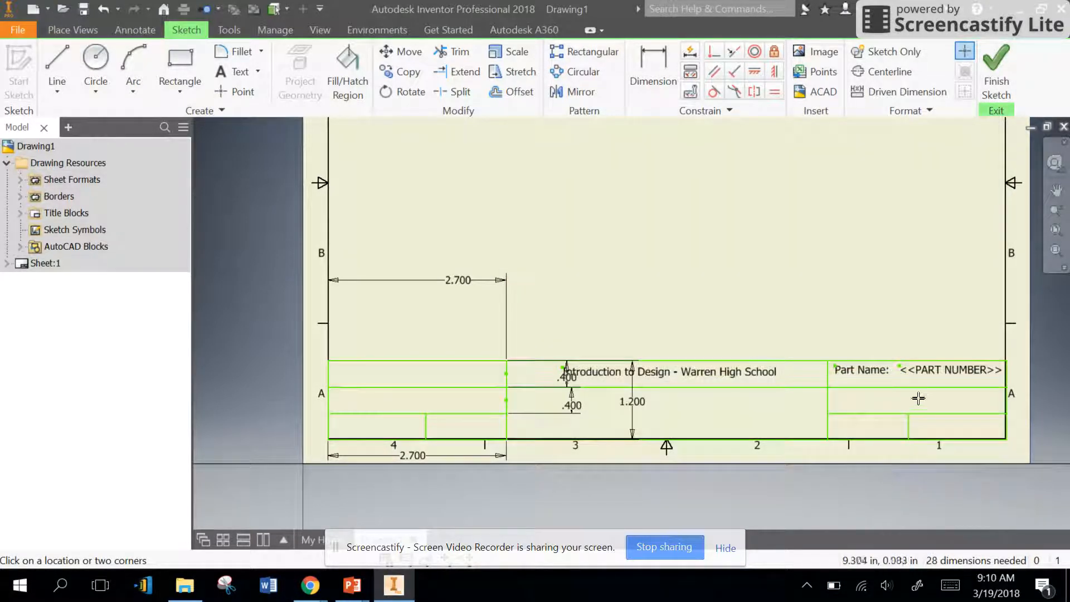
Step: Finish the sketch and save the title block under the name "Custom Title Block"
key(Escape)
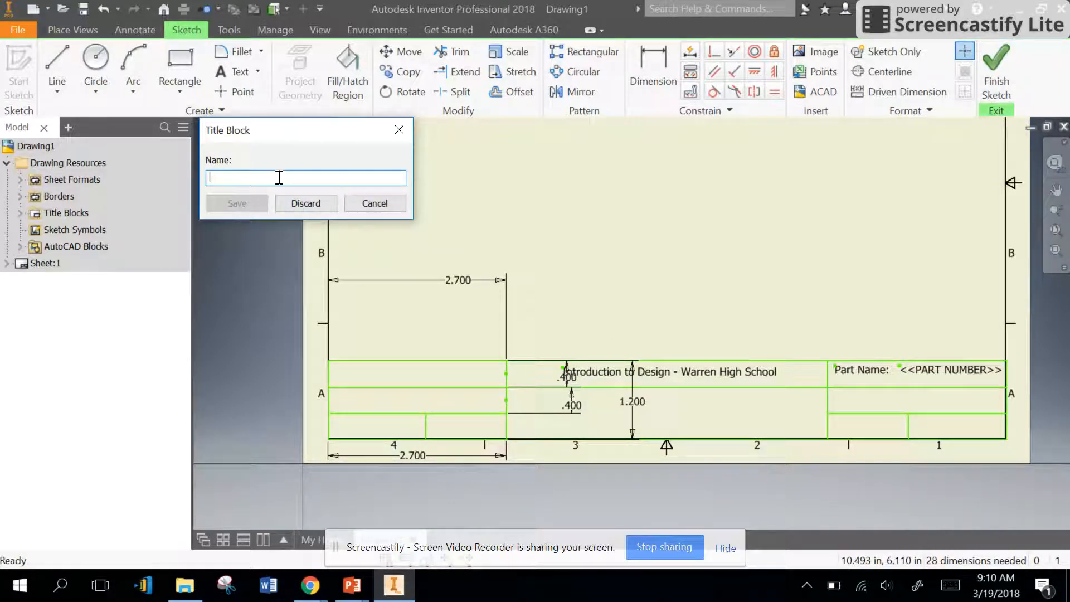
text(Custom Title Block)
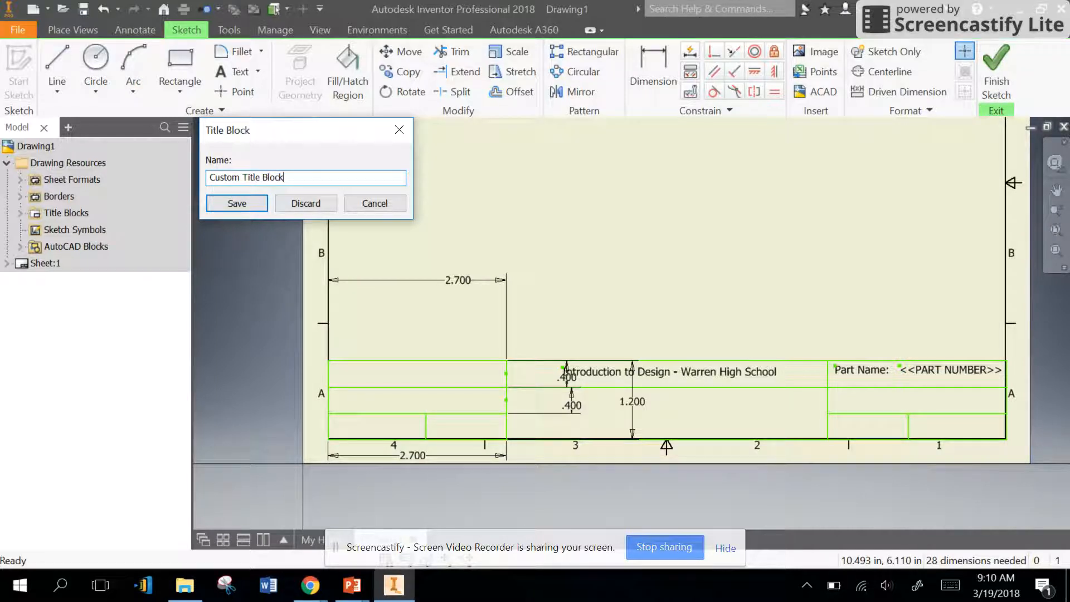
key(Return)
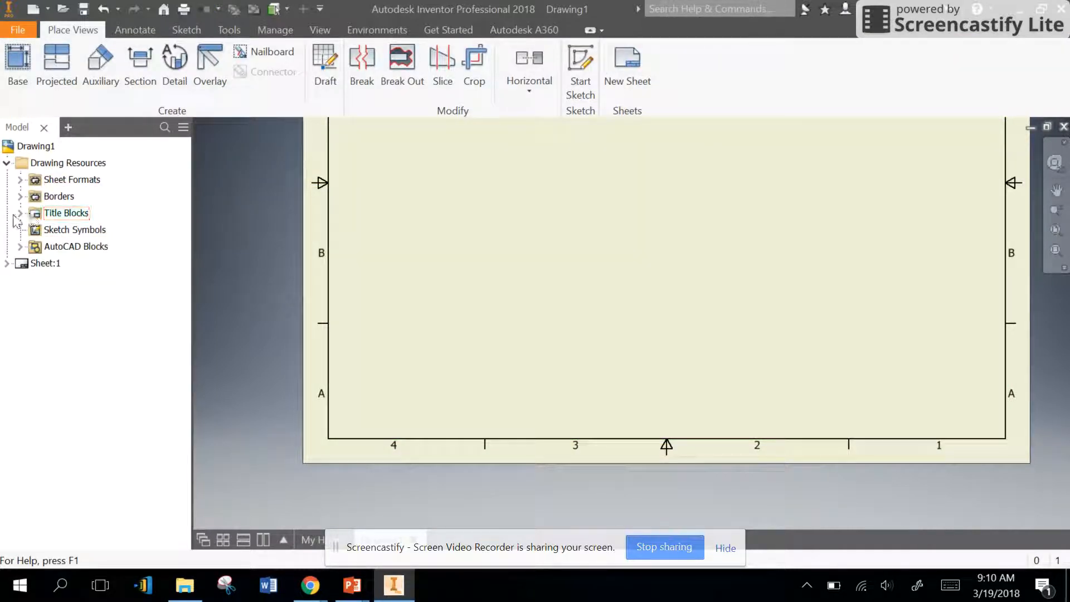
Step: Insert the Custom Title Block from the drawing resources onto the sheet
click(19, 213)
right_click(68, 263)
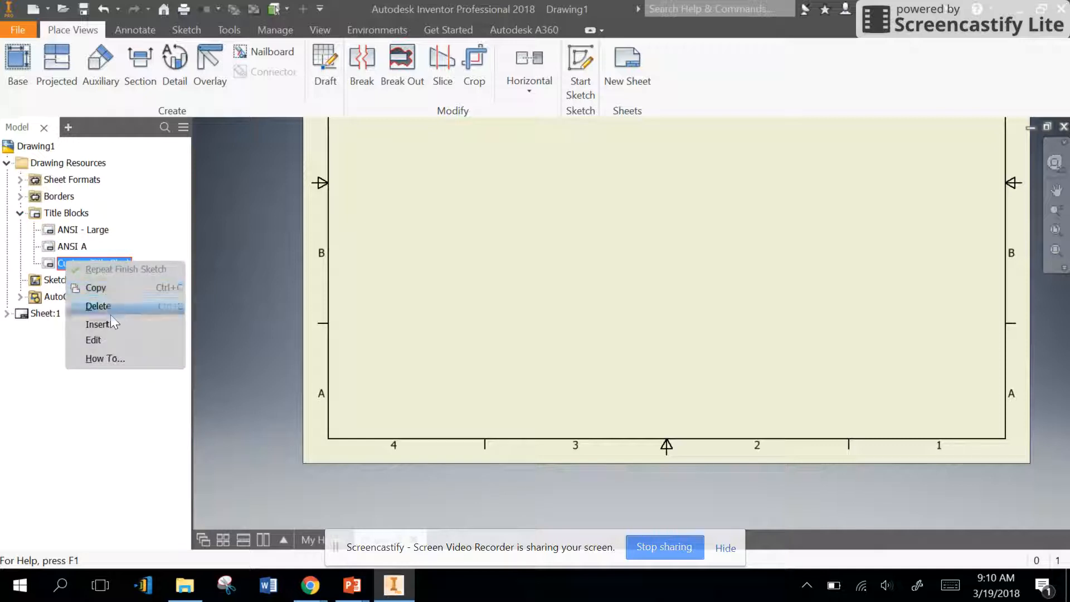
click(96, 325)
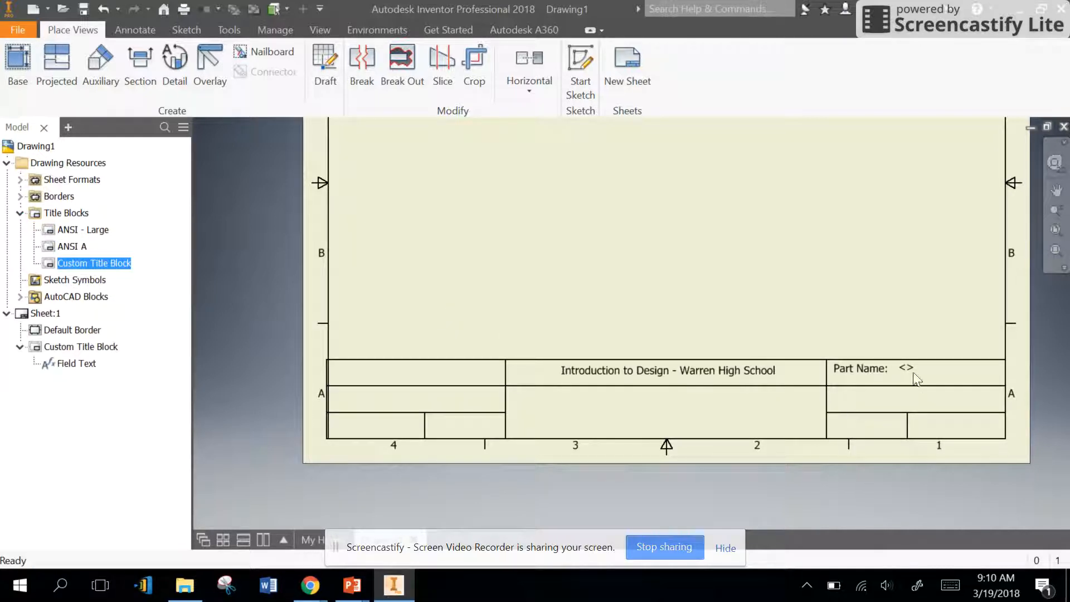
Step: Edit the Custom Title Block to remove the extra angle brackets around the PART NUMBER field, and save the changes
right_click(73, 262)
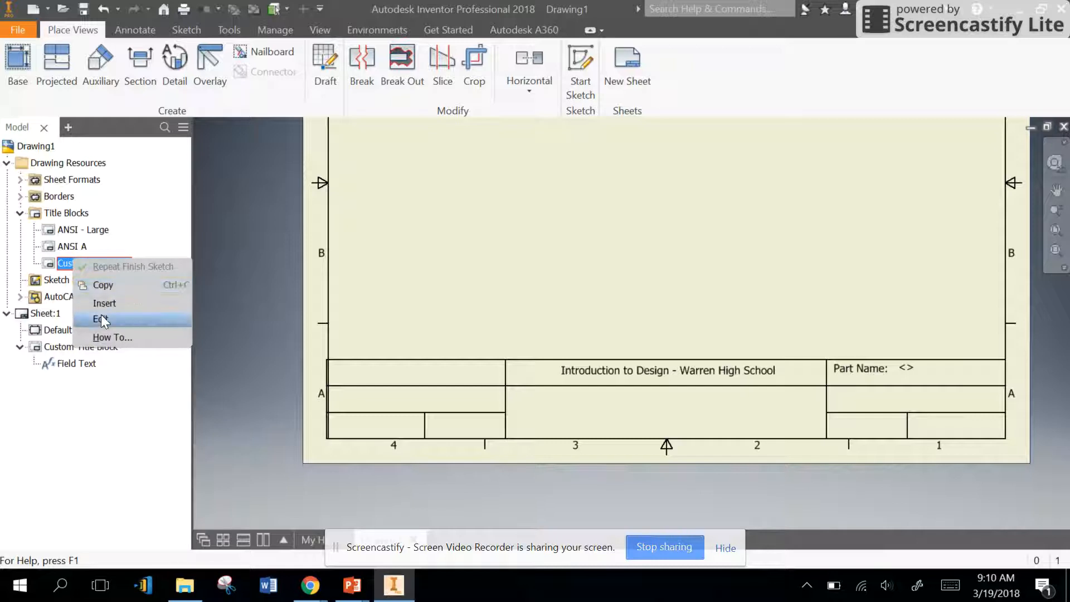
click(102, 321)
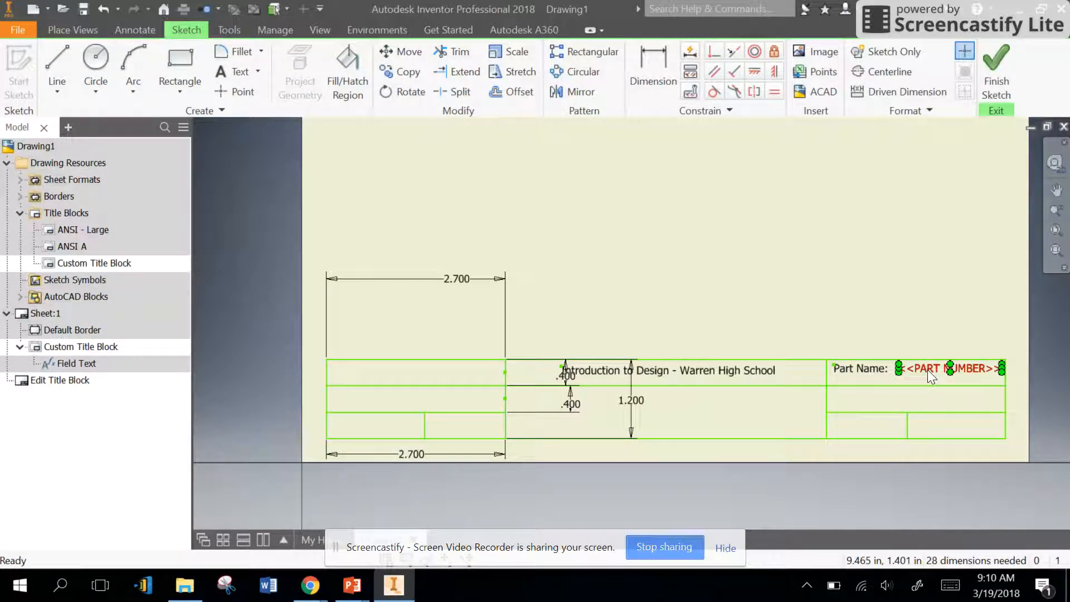
double_click(918, 369)
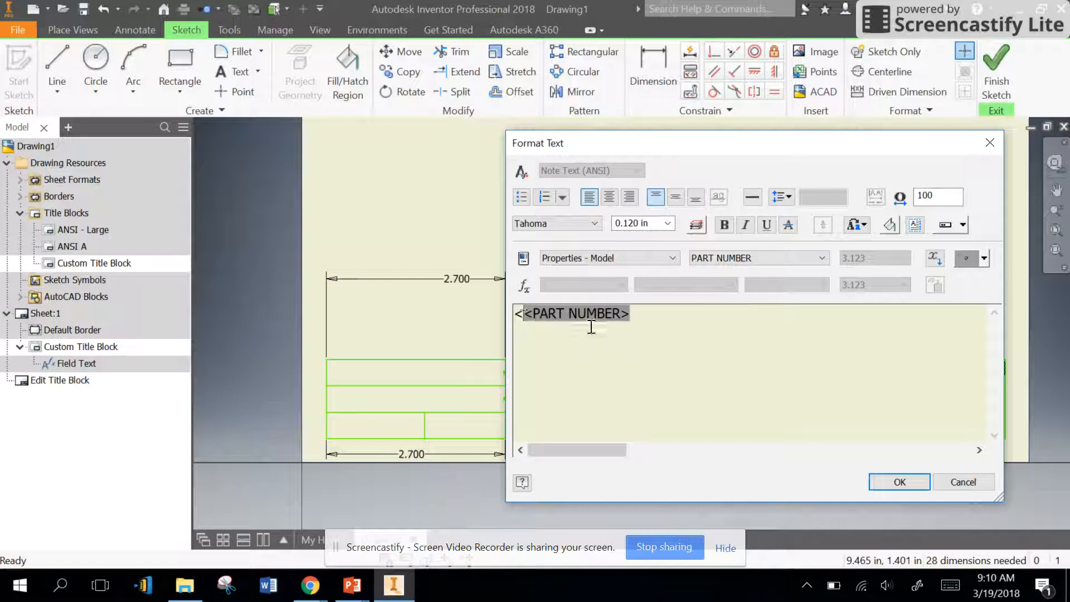
click(881, 484)
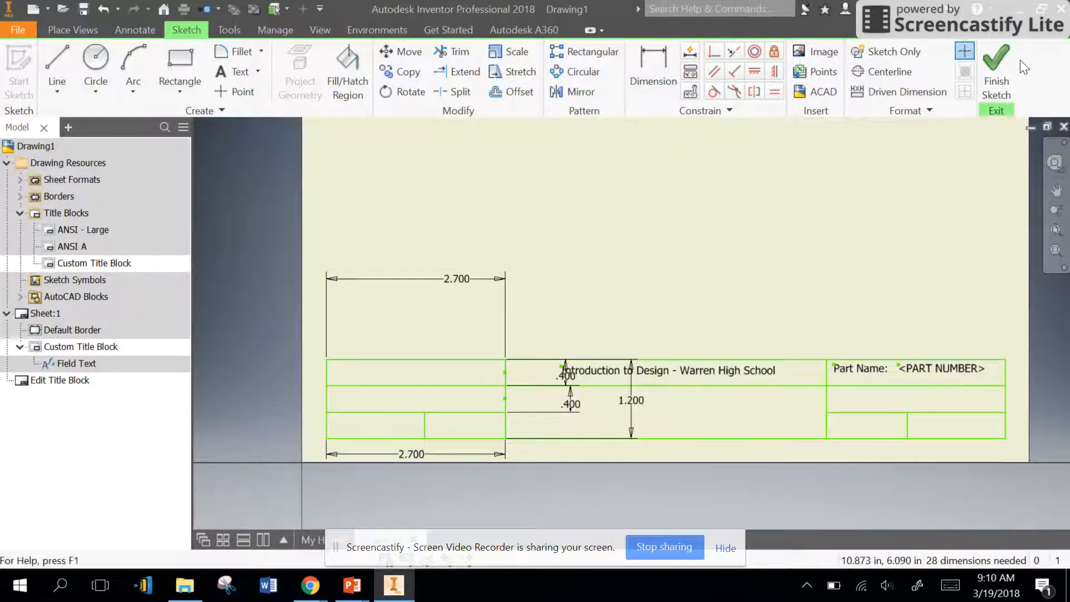
click(998, 66)
click(433, 310)
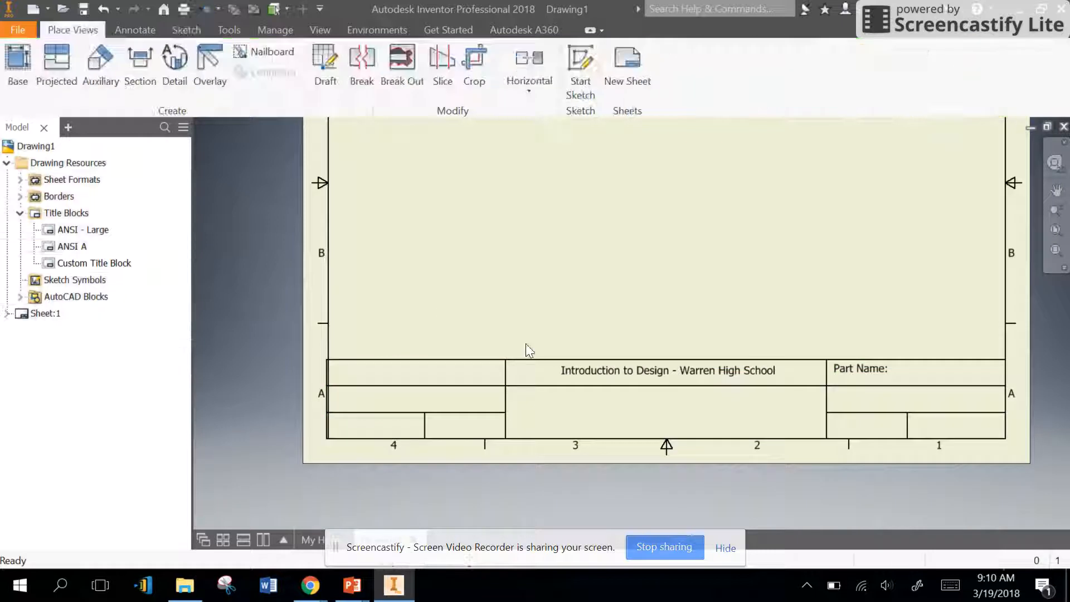
click(18, 67)
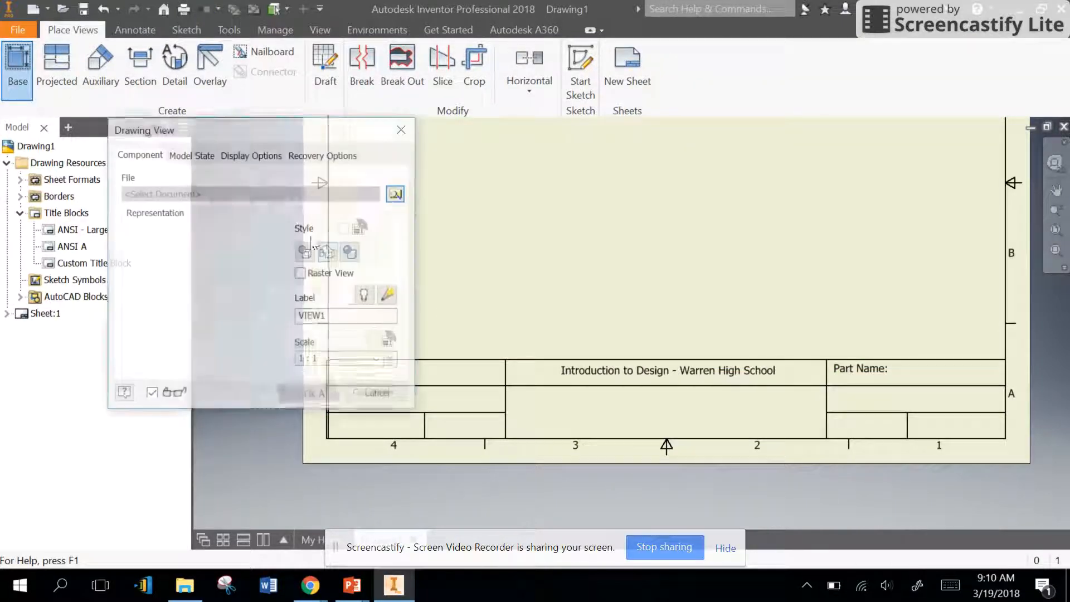
click(405, 193)
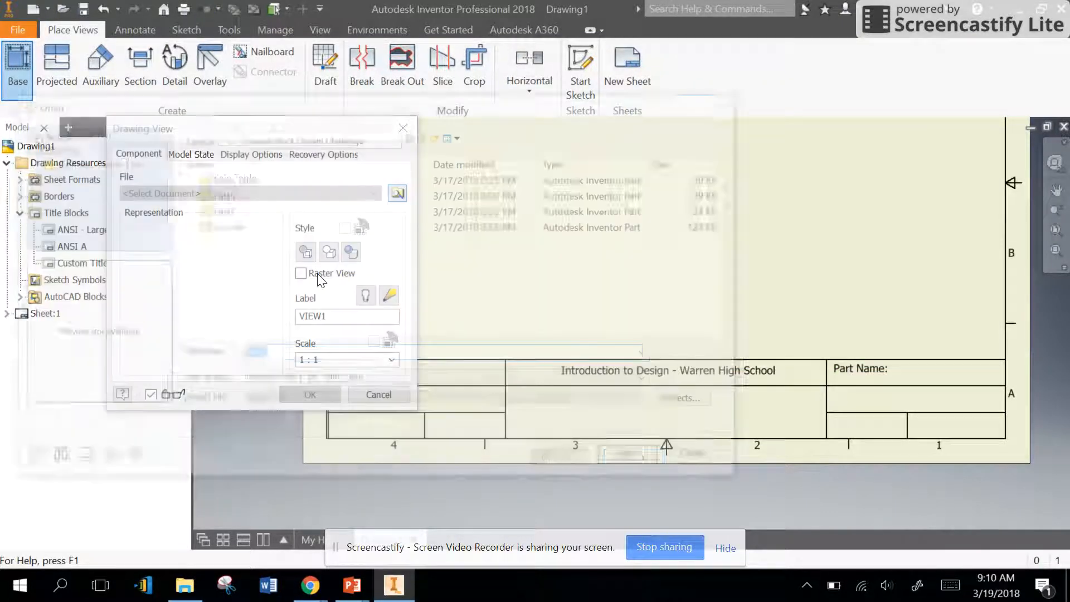
click(229, 194)
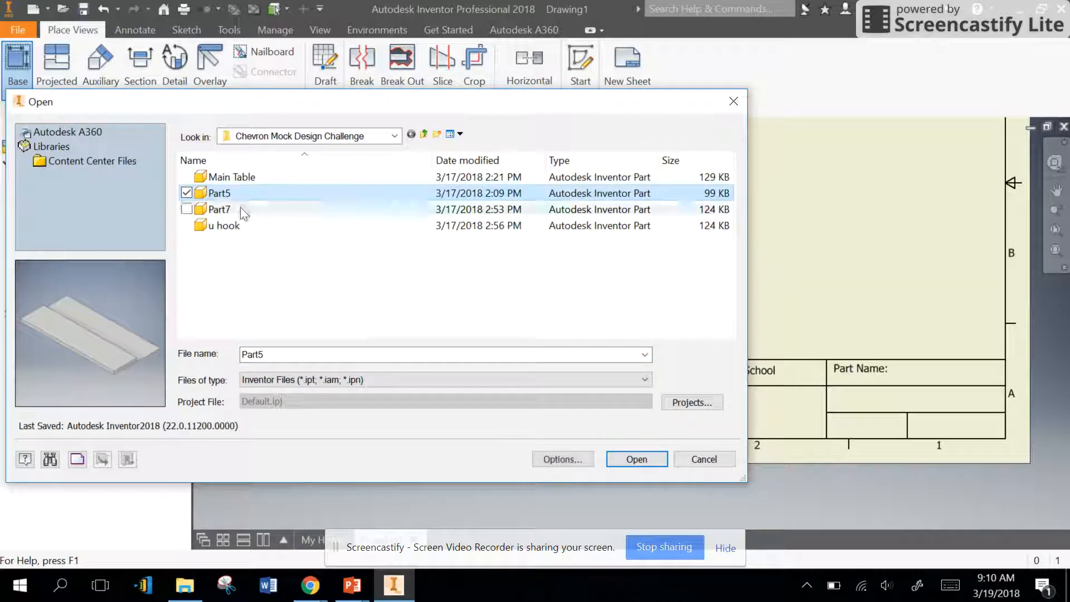
click(234, 177)
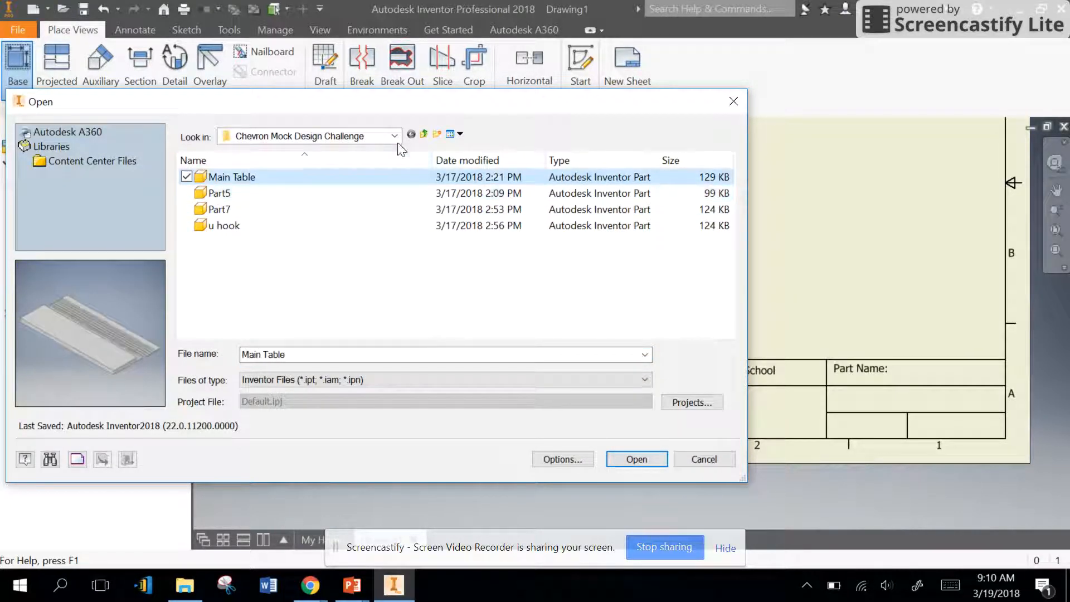
click(629, 462)
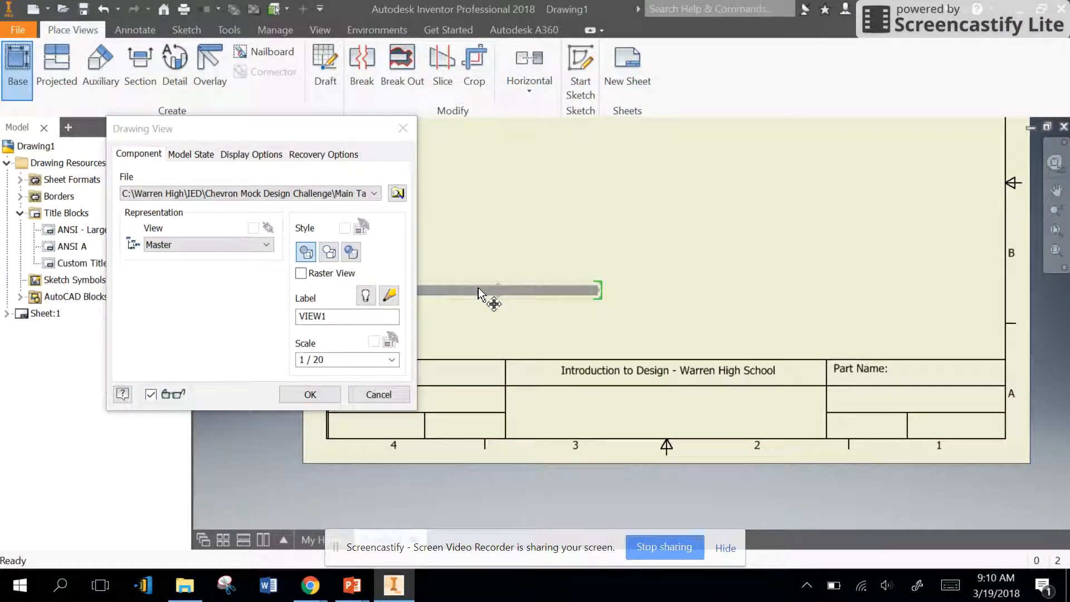
click(491, 295)
click(484, 170)
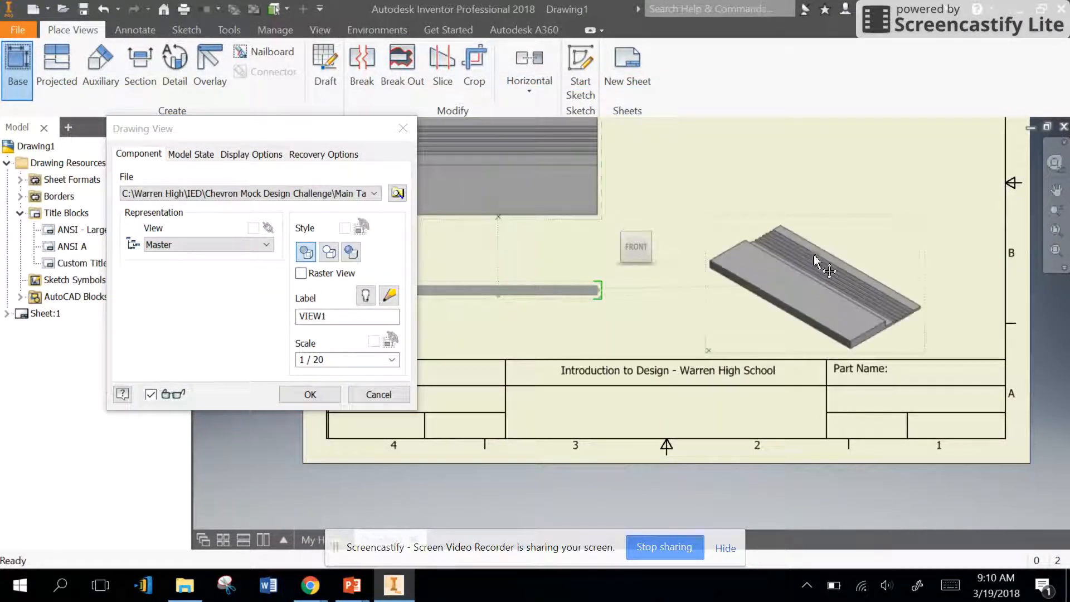
scroll(830, 217, down, 4)
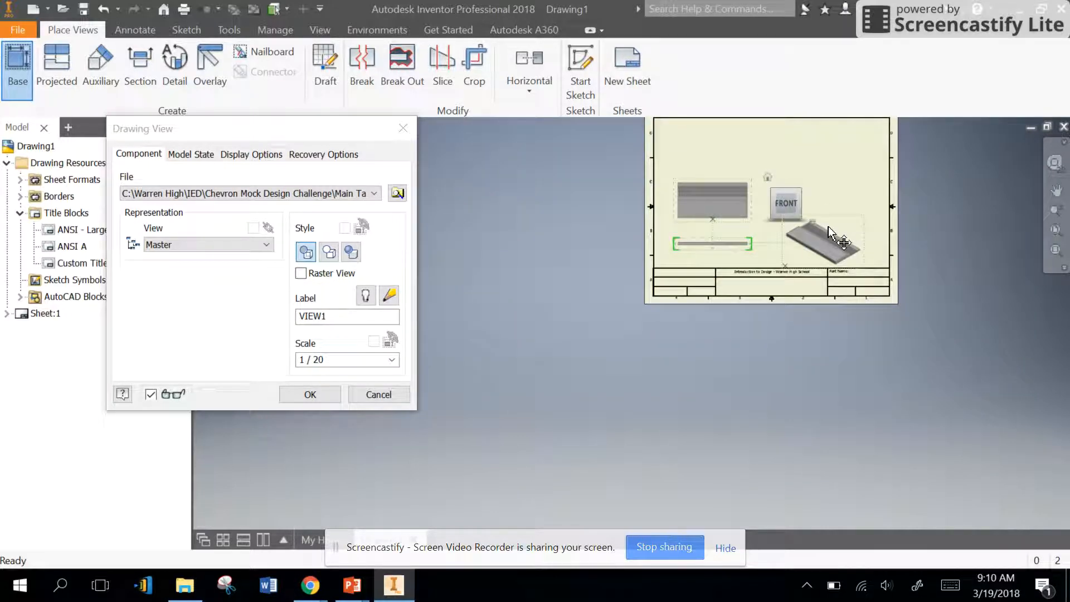
key(Escape)
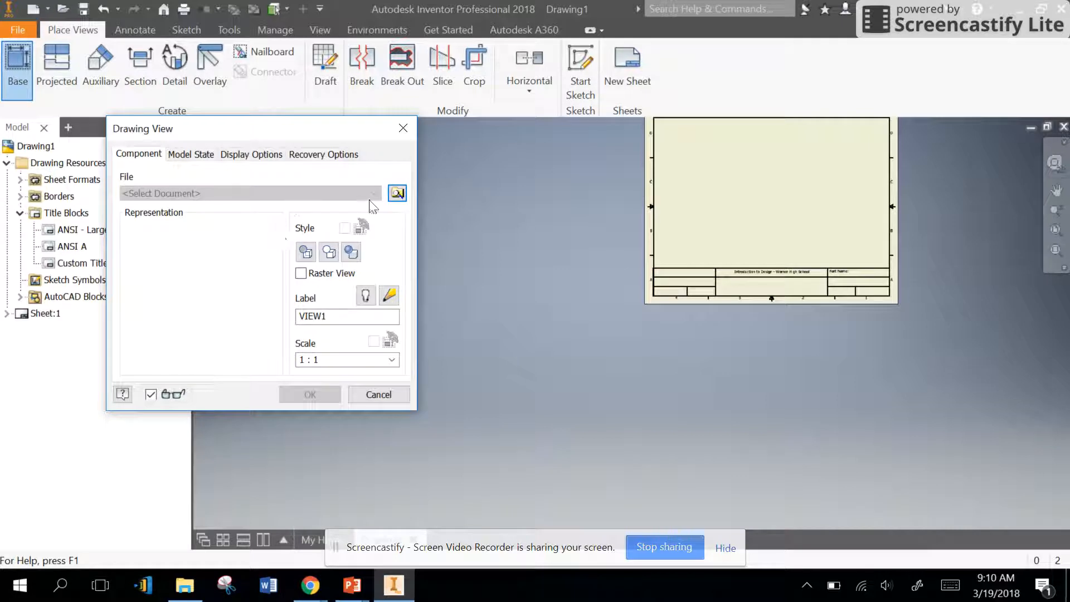
Step: Load the "u hook" part as the base view's model and position its front view in the sheet's lower-left area
click(396, 194)
click(225, 225)
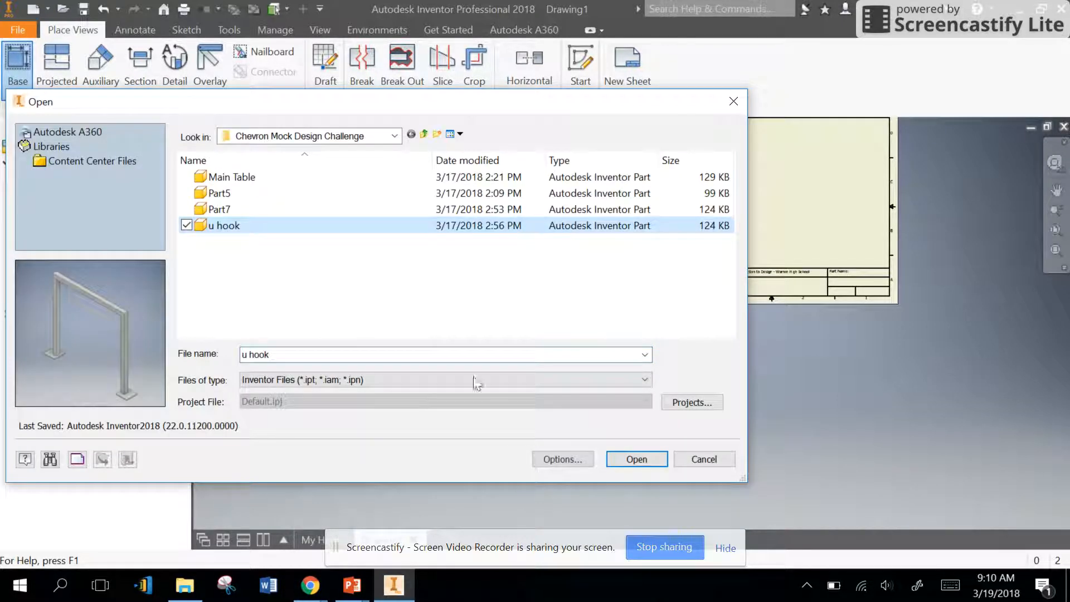
click(633, 463)
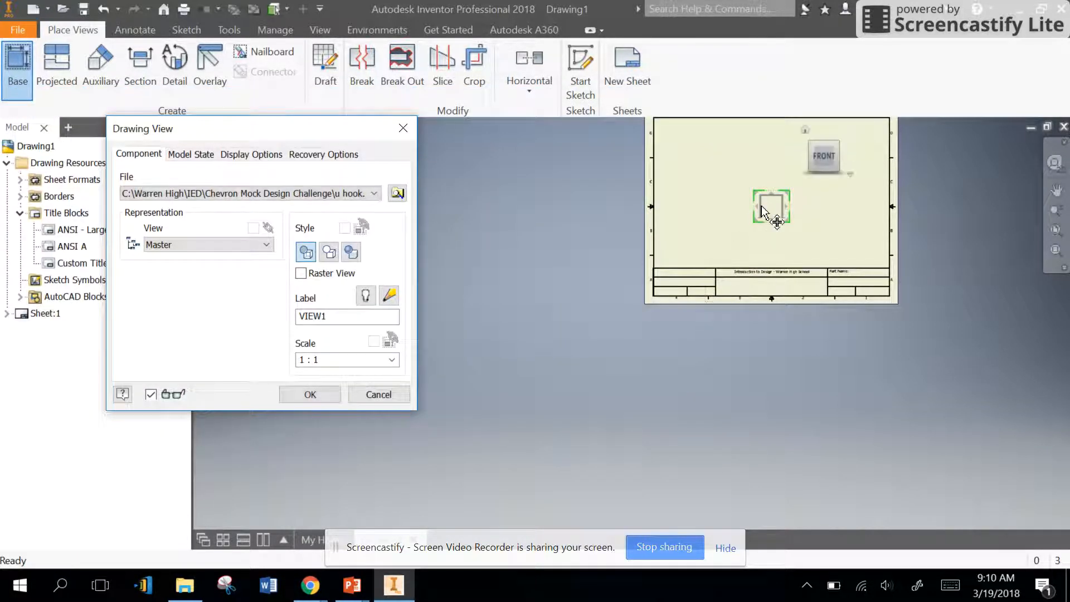
drag(765, 208, 695, 228)
Step: Create the projected top, side and isometric views of the u hook around its front view
click(828, 228)
click(827, 162)
right_click(853, 173)
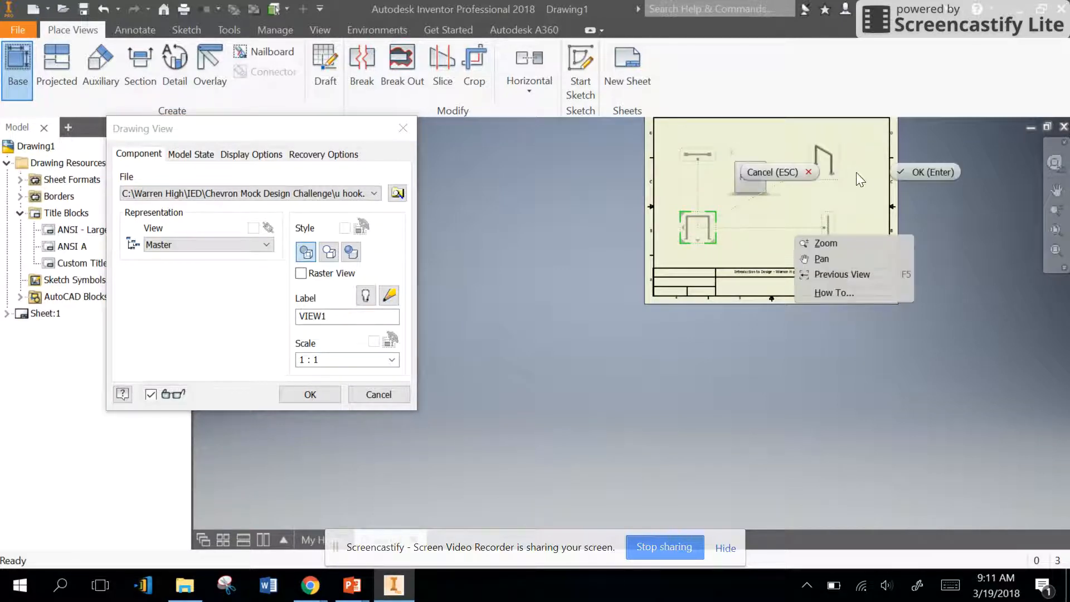
click(931, 174)
scroll(827, 303, up, 3)
scroll(893, 249, down, 6)
scroll(963, 165, down, 2)
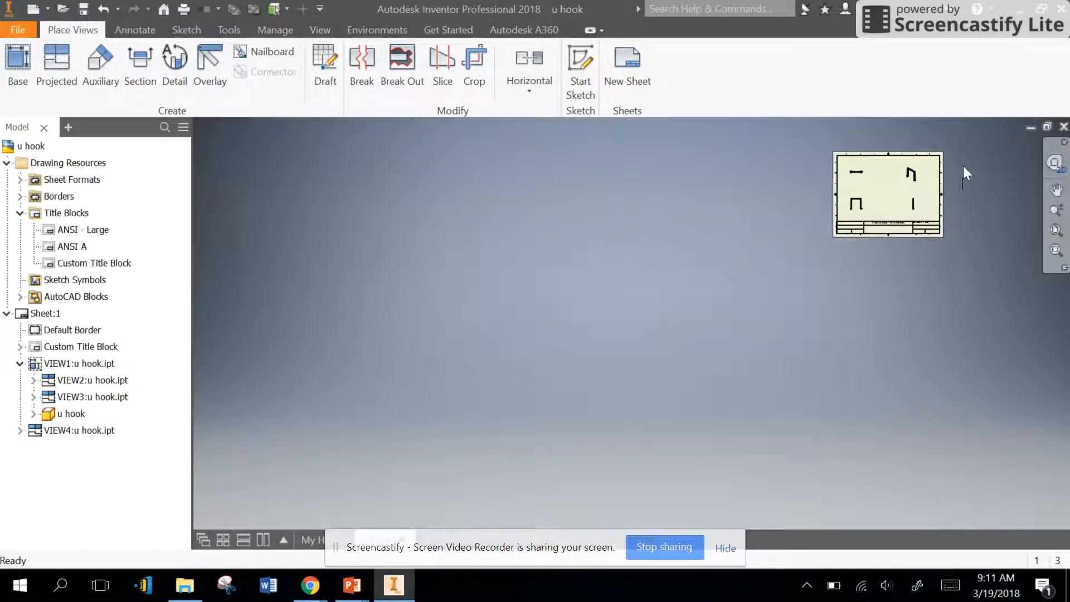
scroll(962, 166, up, 7)
scroll(922, 185, down, 2)
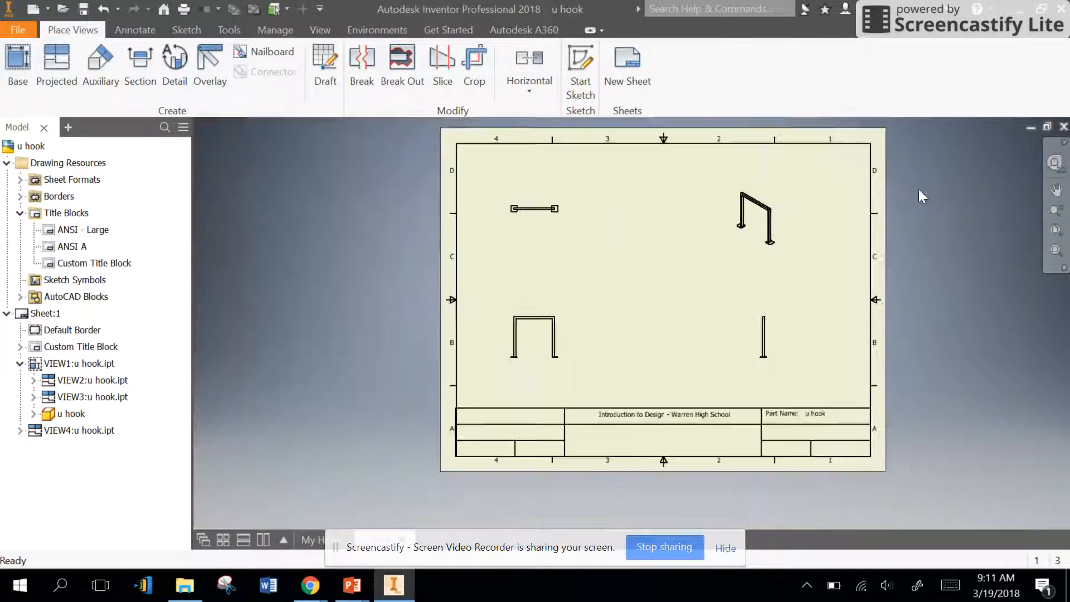
Step: Edit the Custom Title Block and add a "Designer Name:" label in the row below the Part Name label
right_click(78, 264)
click(109, 329)
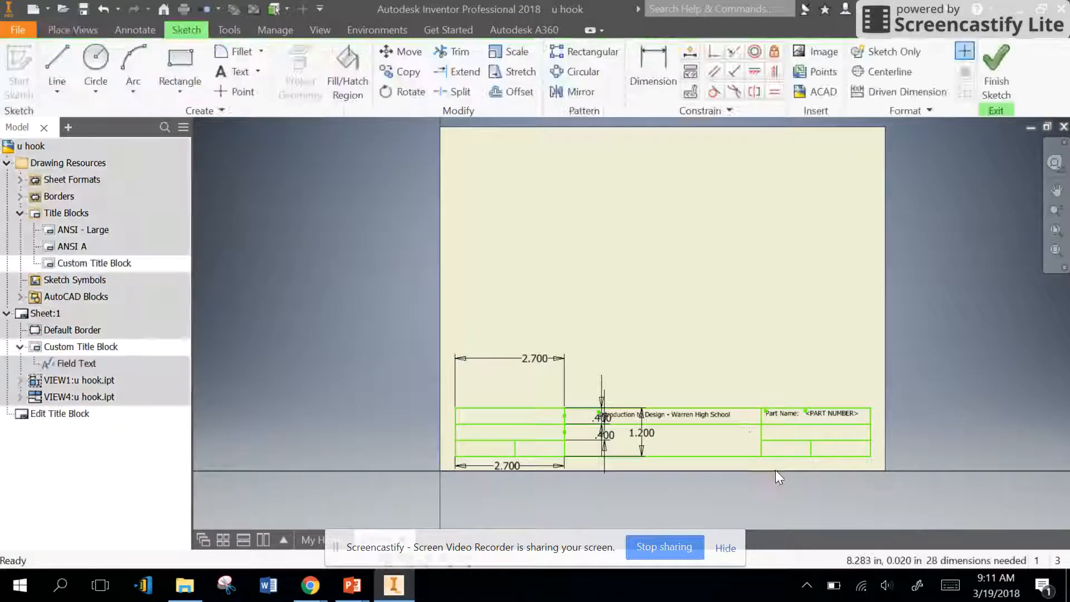
scroll(775, 470, up, 3)
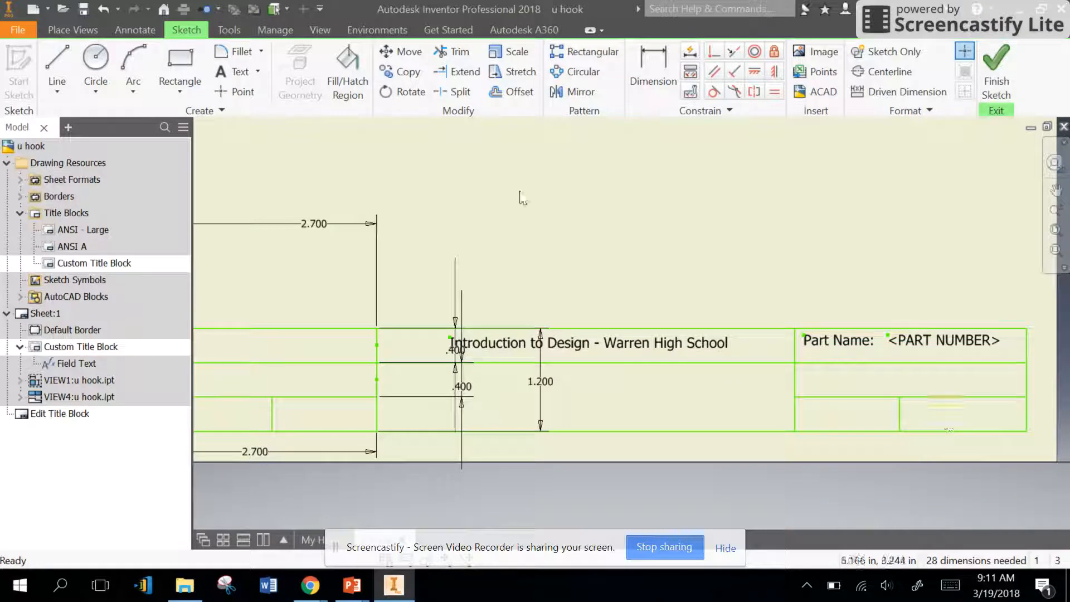
click(228, 71)
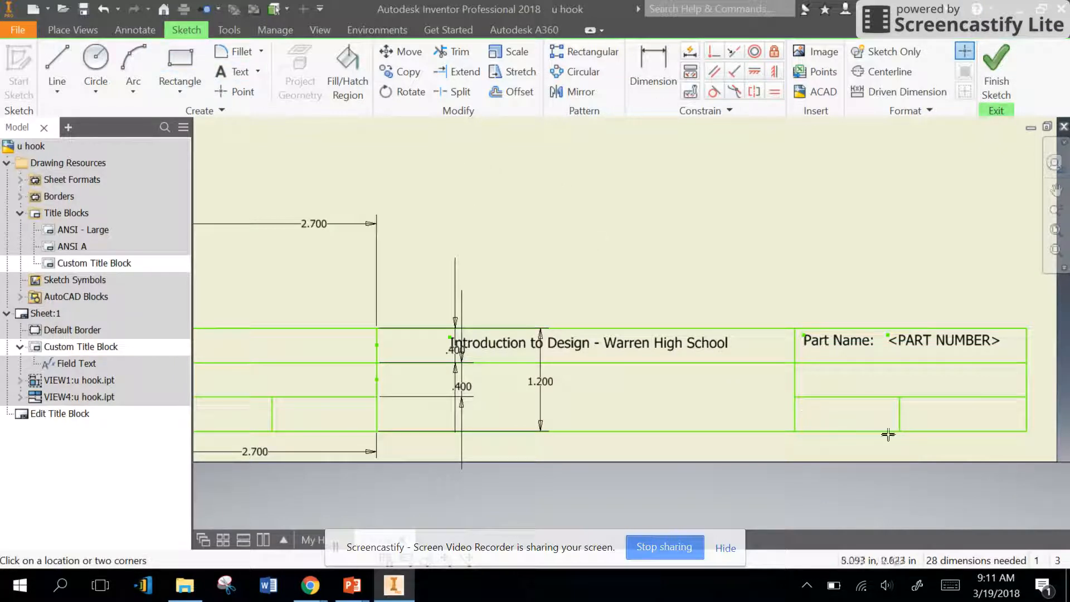
click(929, 379)
text(Designer Name:)
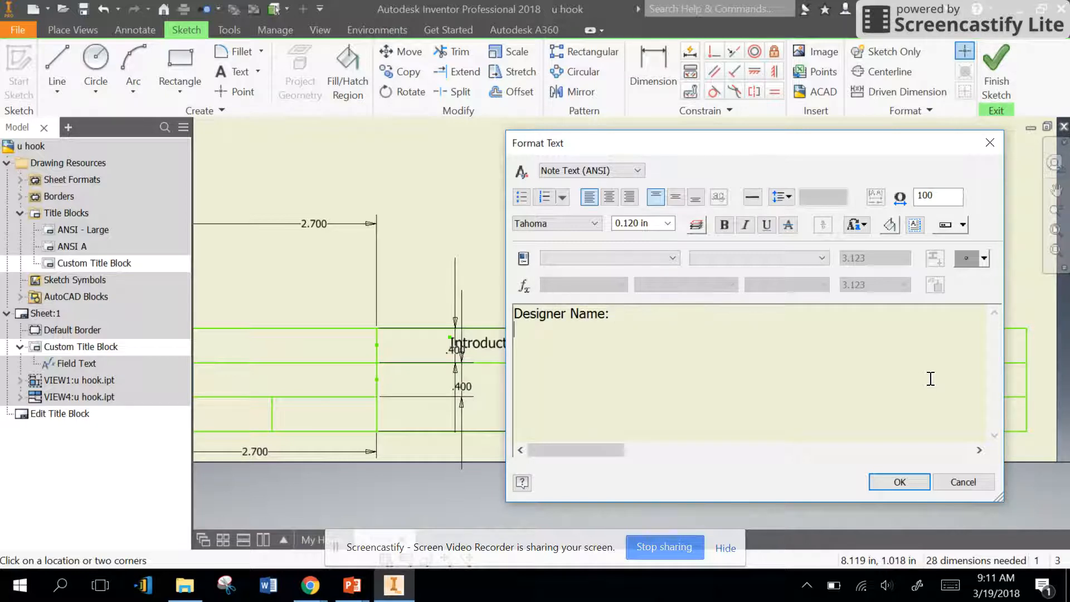
click(899, 482)
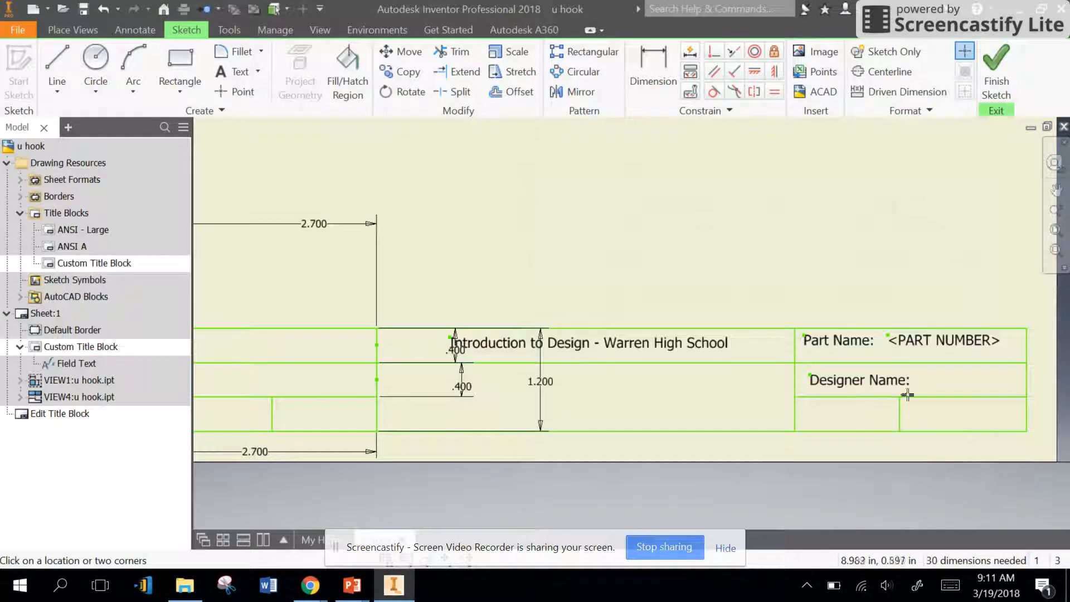
Step: Add a prompted entry field named "Designer Name" beside the Designer Name label
click(925, 403)
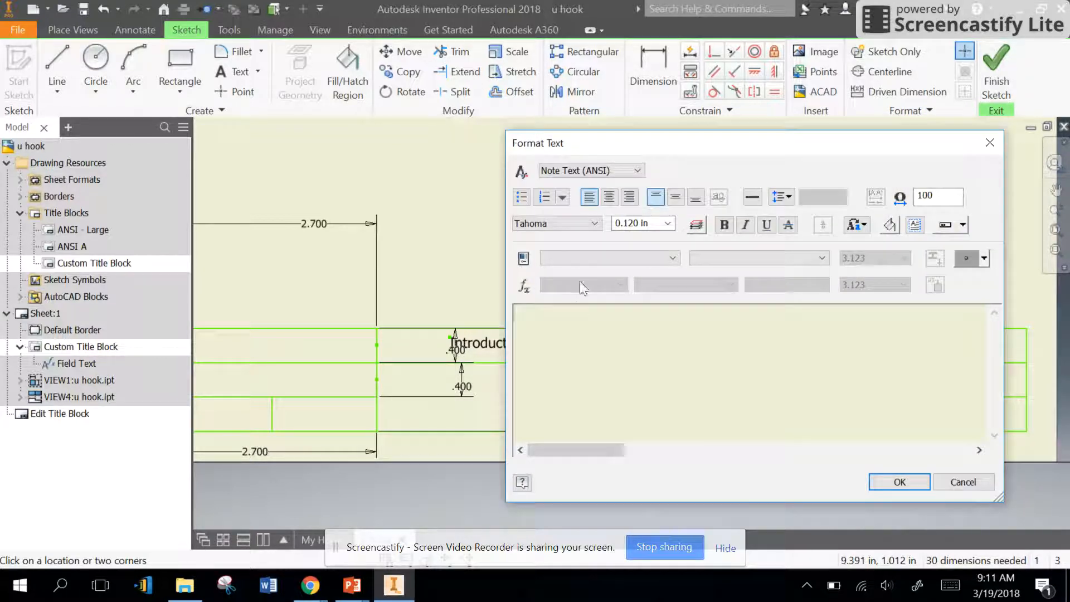
click(608, 258)
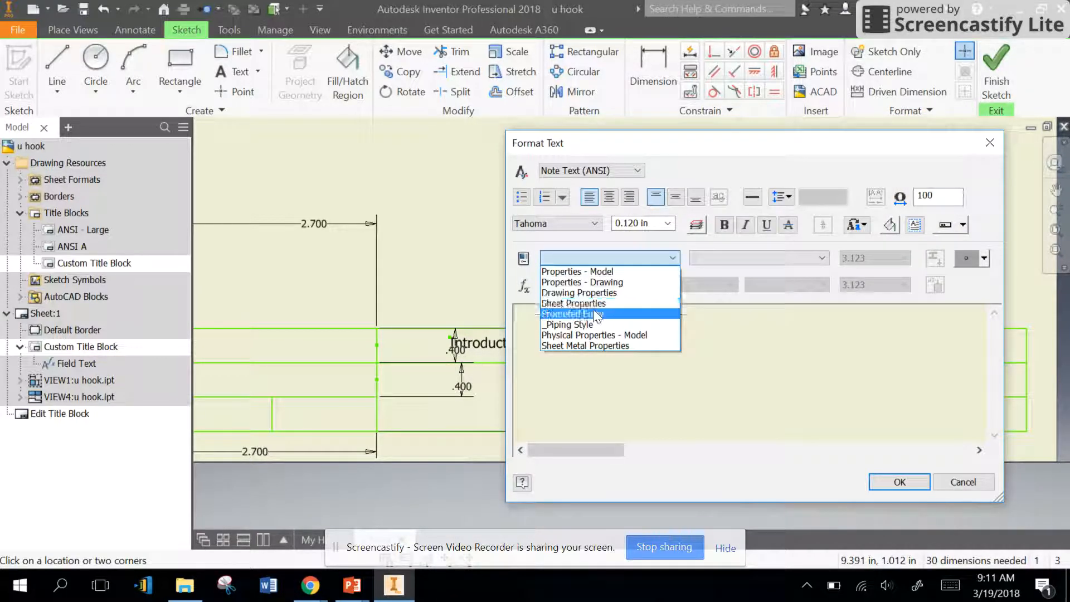
click(574, 313)
drag(530, 312, 642, 311)
key(BackSpace)
key(BackSpace)
text(Designer Name>)
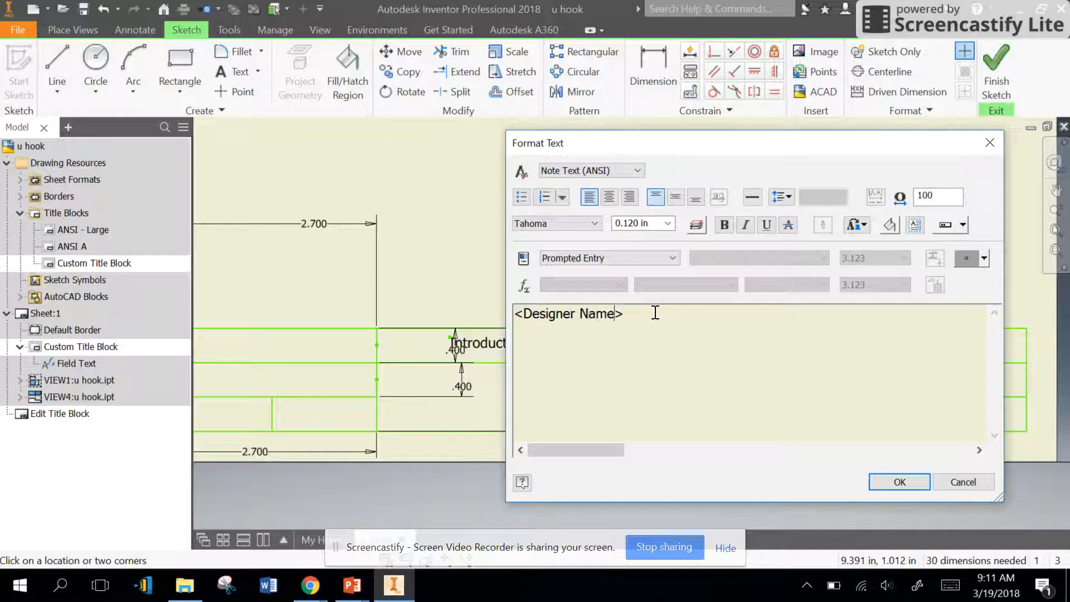
click(898, 480)
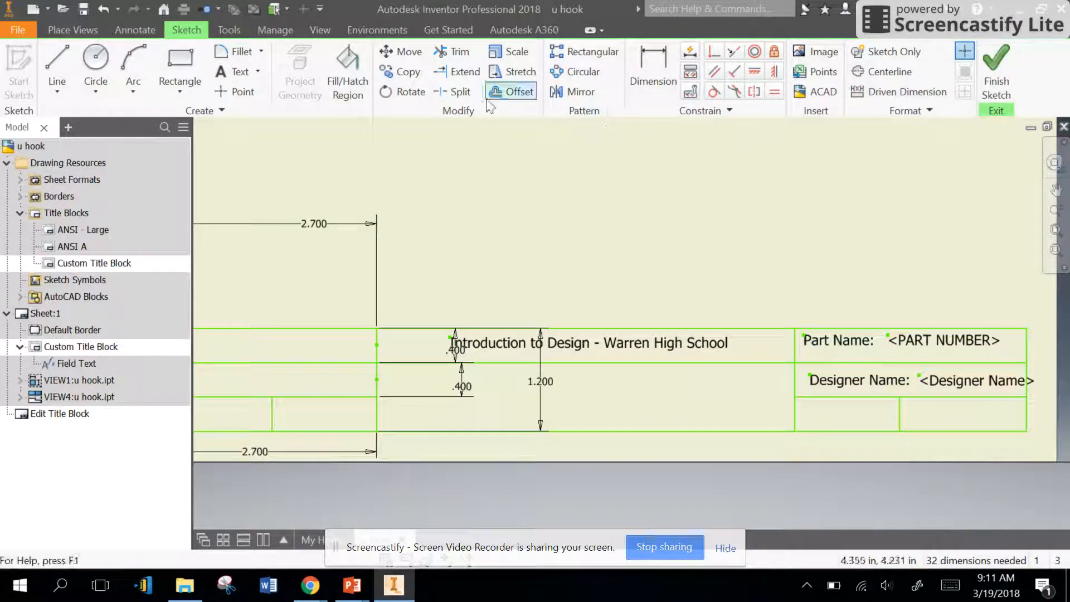
Step: Dimension the Part Name label 0.1 in horizontally from the cell's left border line
click(634, 72)
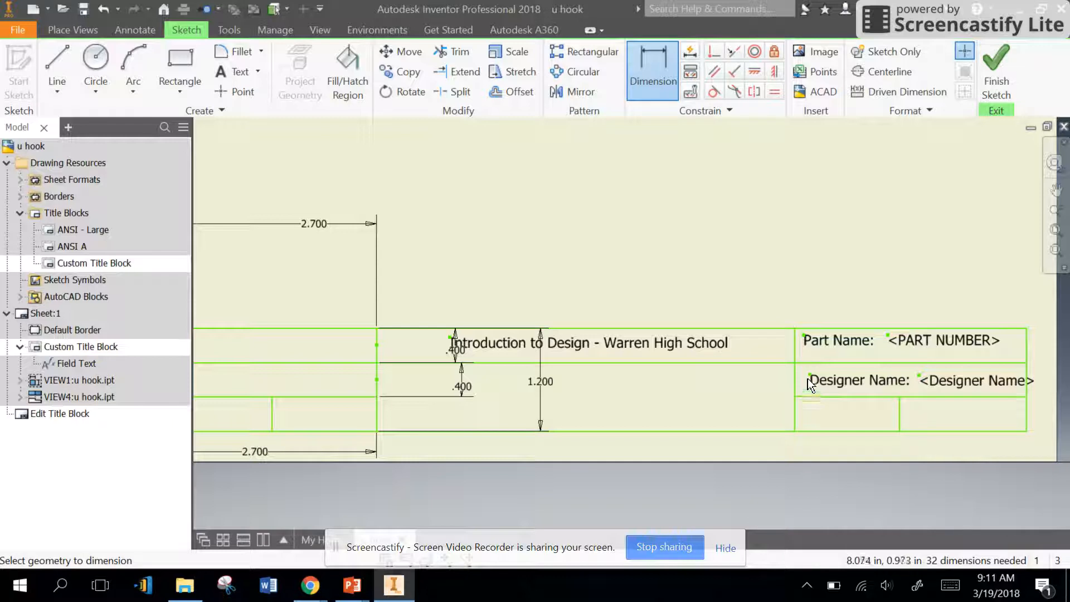
click(804, 334)
click(794, 336)
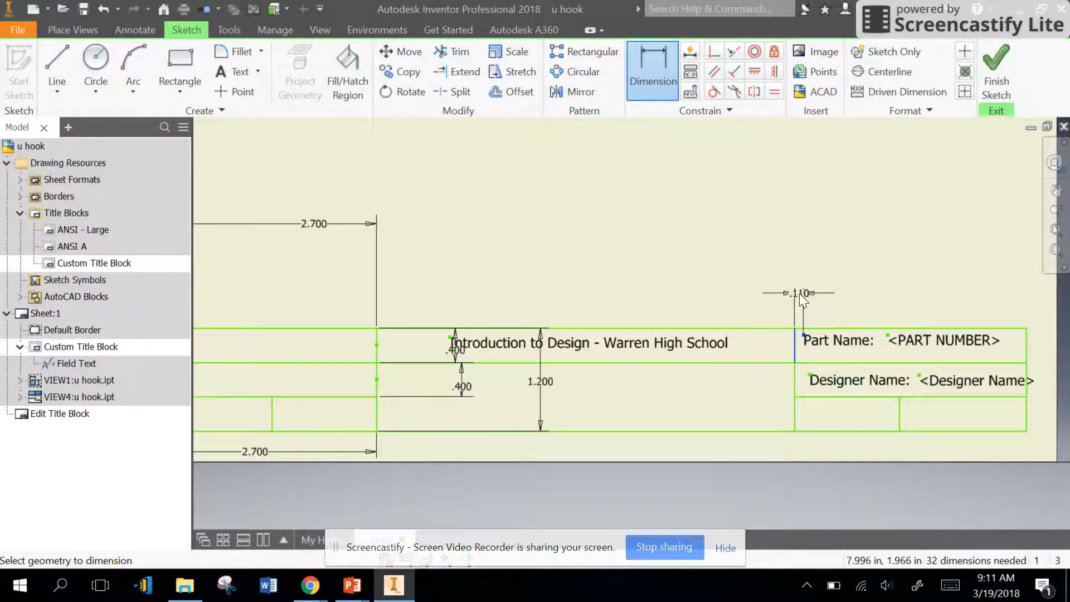
click(800, 295)
text(.1)
key(Return)
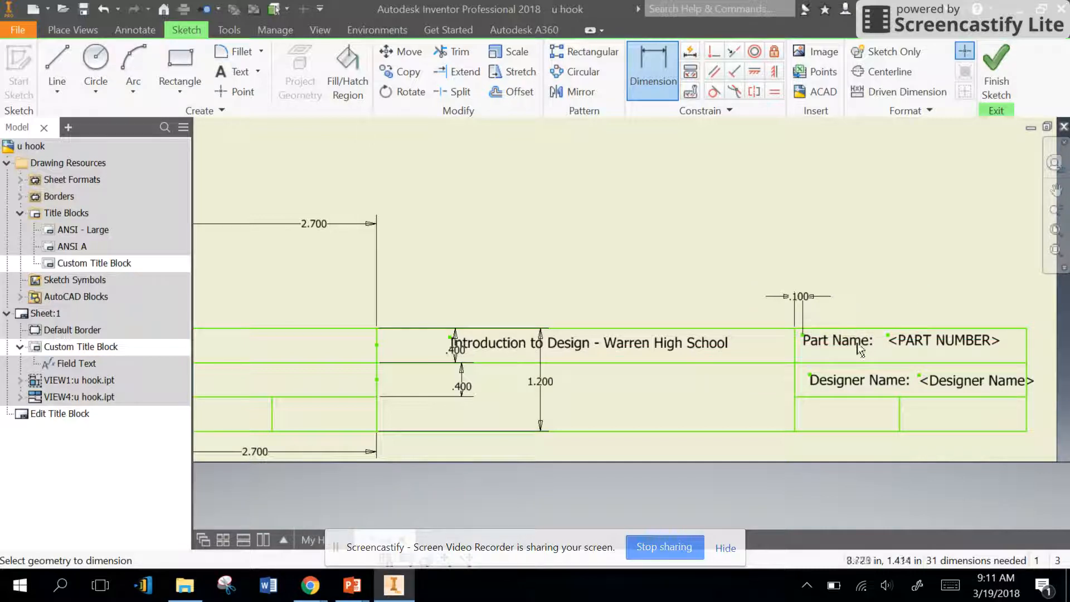
Step: Dimension the Part Name label vertically from the title block's top line as 0.75 in
click(801, 328)
click(803, 335)
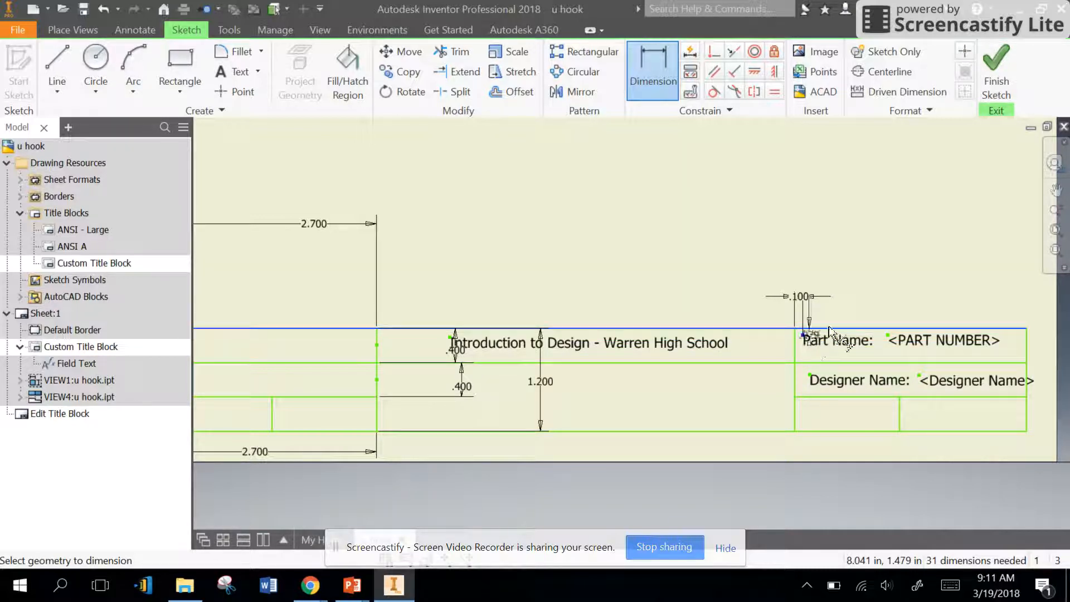
click(893, 309)
text(.)
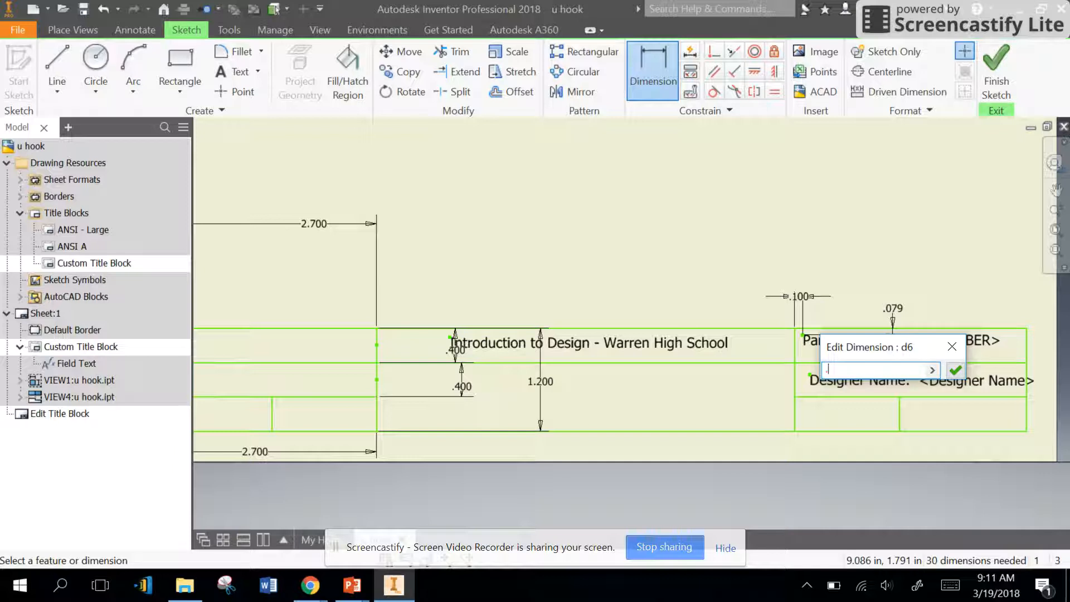
text(75)
key(Return)
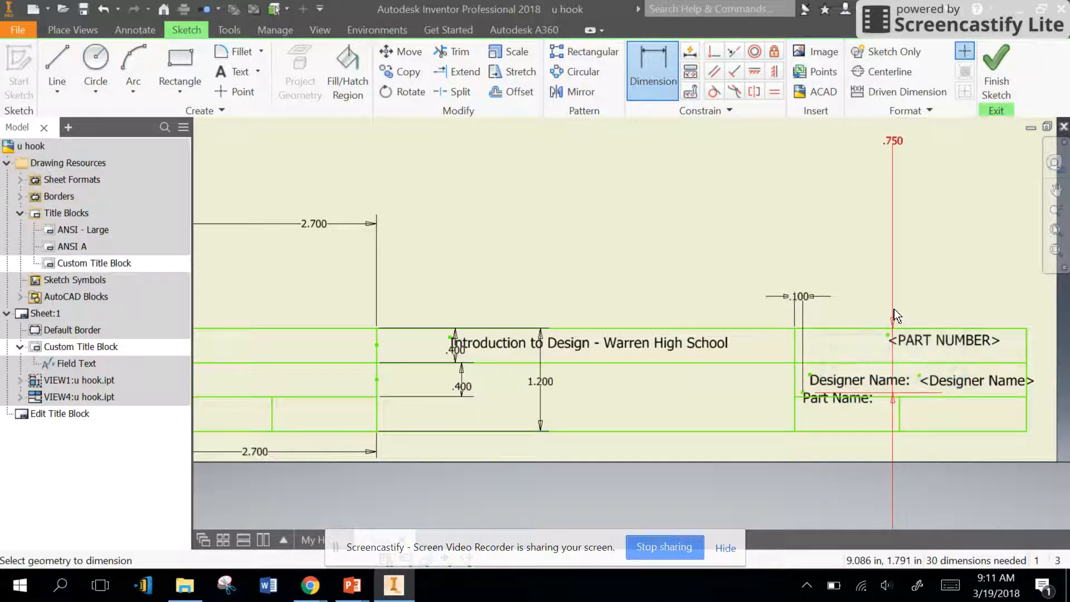
Step: Set the Part Name label's vertical dimension to 0.075 in
double_click(898, 144)
click(834, 201)
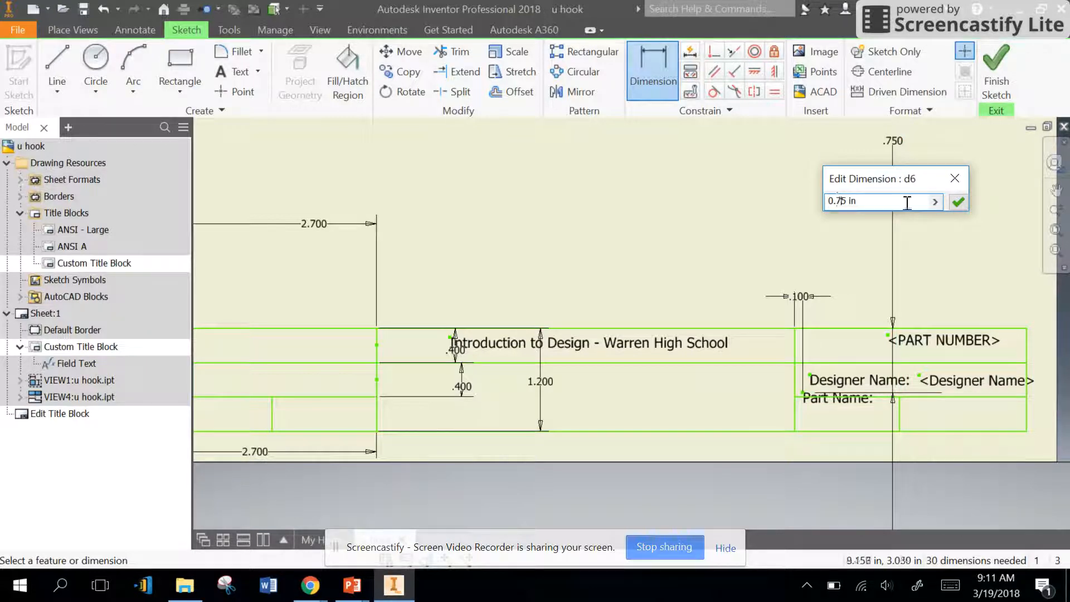
key(Down)
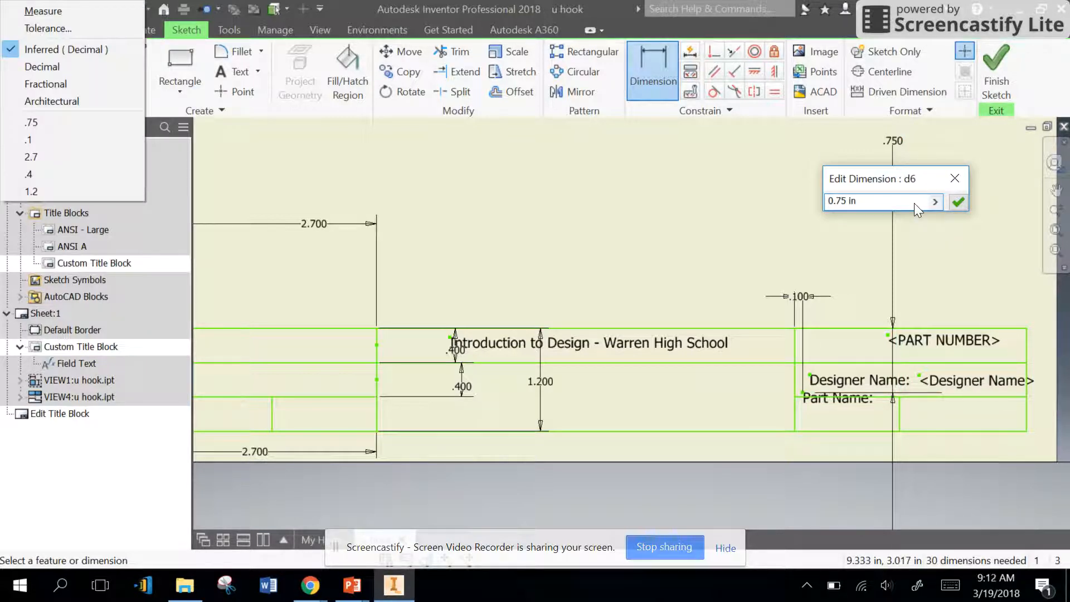
click(914, 203)
text(0)
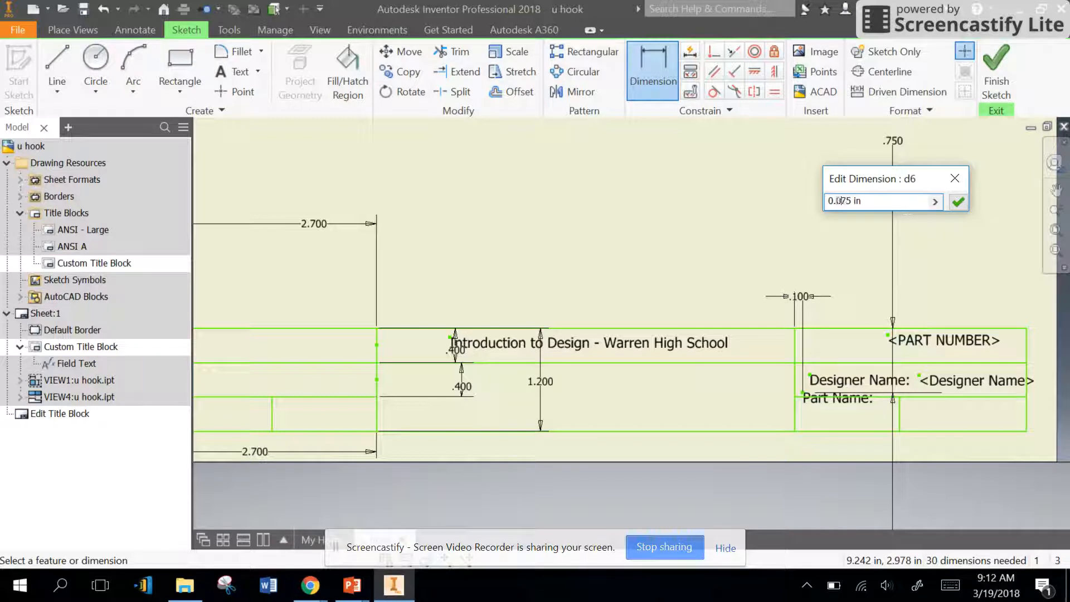
key(Return)
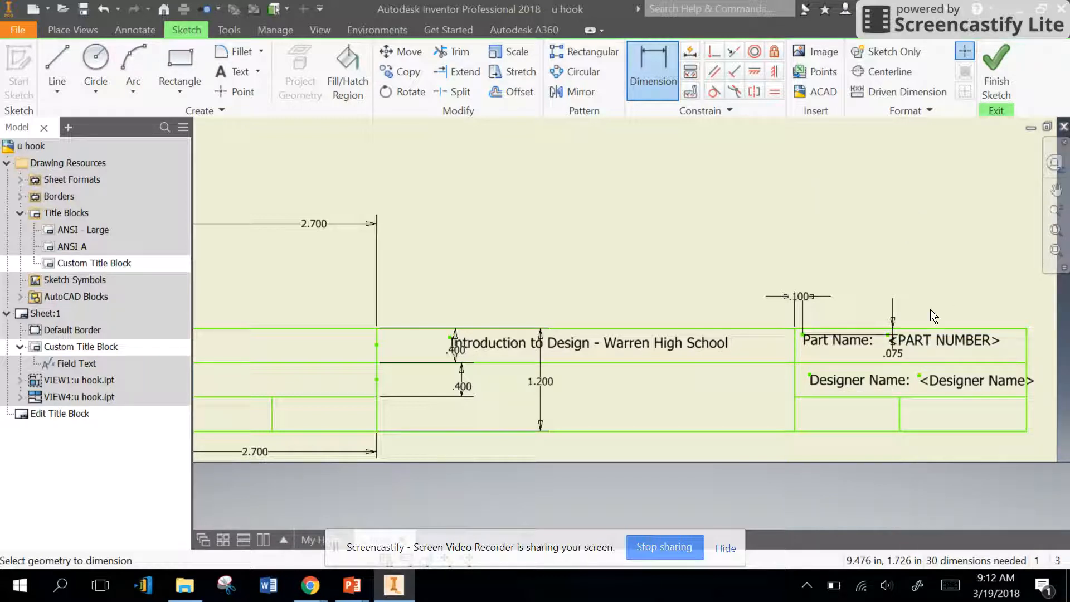
Step: Constrain the PART NUMBER field horizontally with the Part Name label, and align the Designer Name label vertically under the Part Name label
click(754, 72)
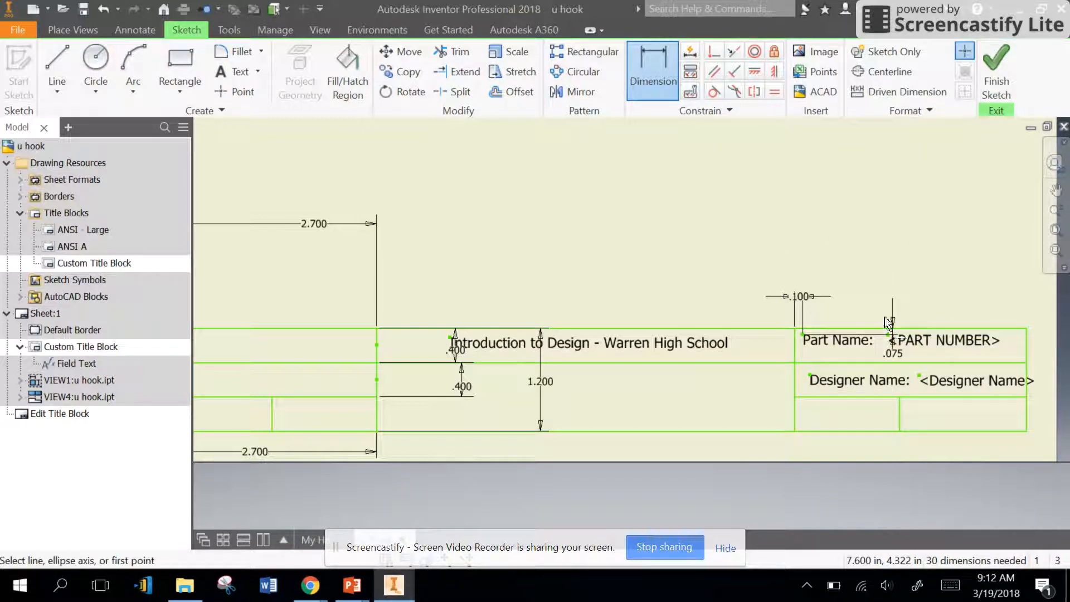
click(890, 336)
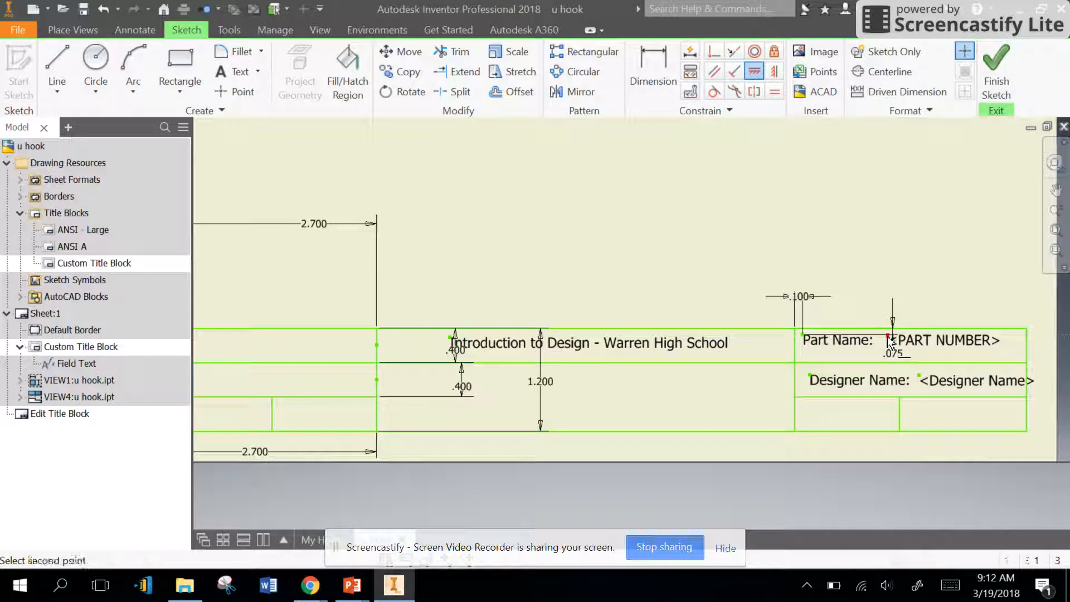
click(803, 336)
click(774, 72)
click(809, 374)
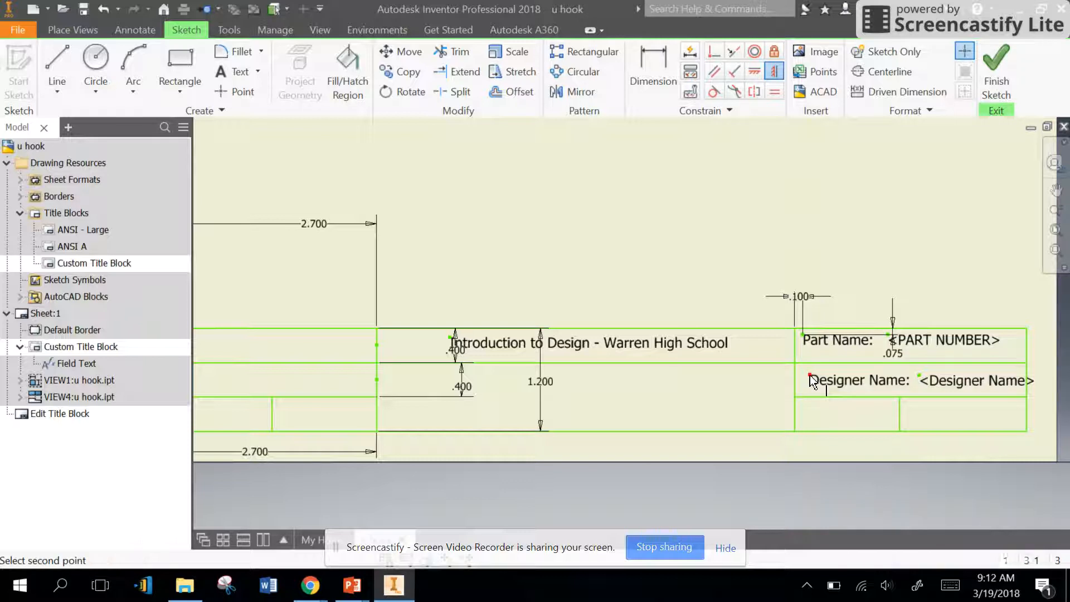
click(801, 336)
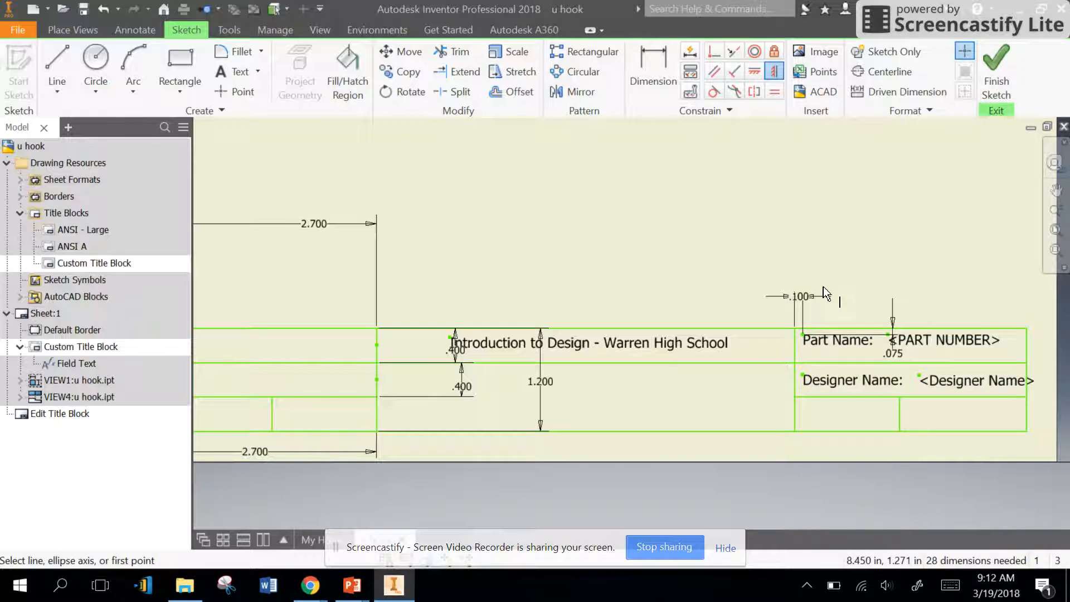
Step: Dimension the Designer Name label 0.075 in below the line that separates it from the Part Name row
scroll(841, 413, down, 3)
scroll(844, 410, up, 2)
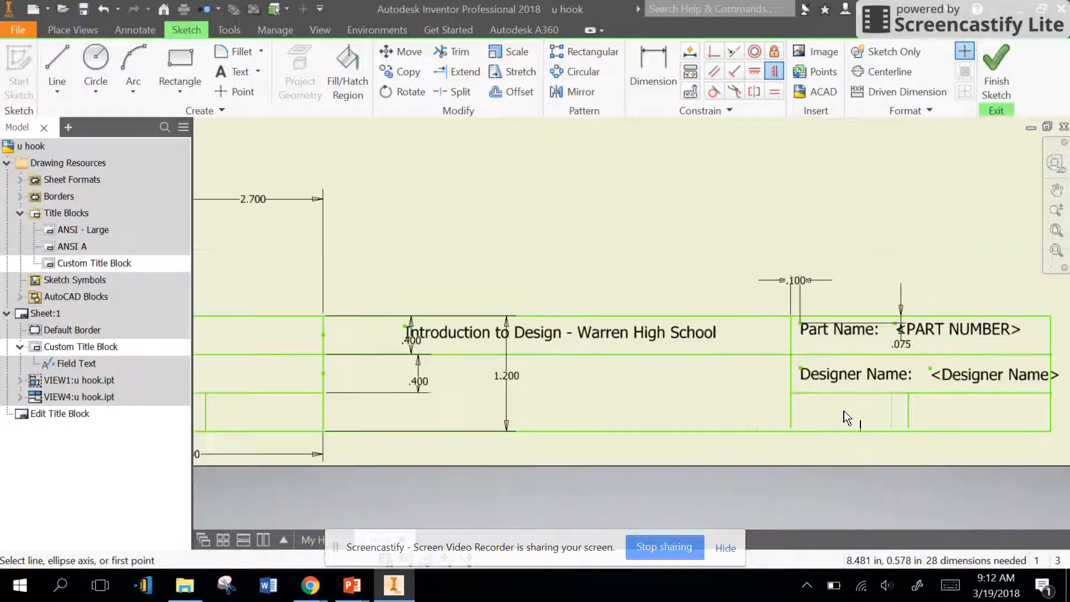
click(772, 72)
click(774, 76)
key(d)
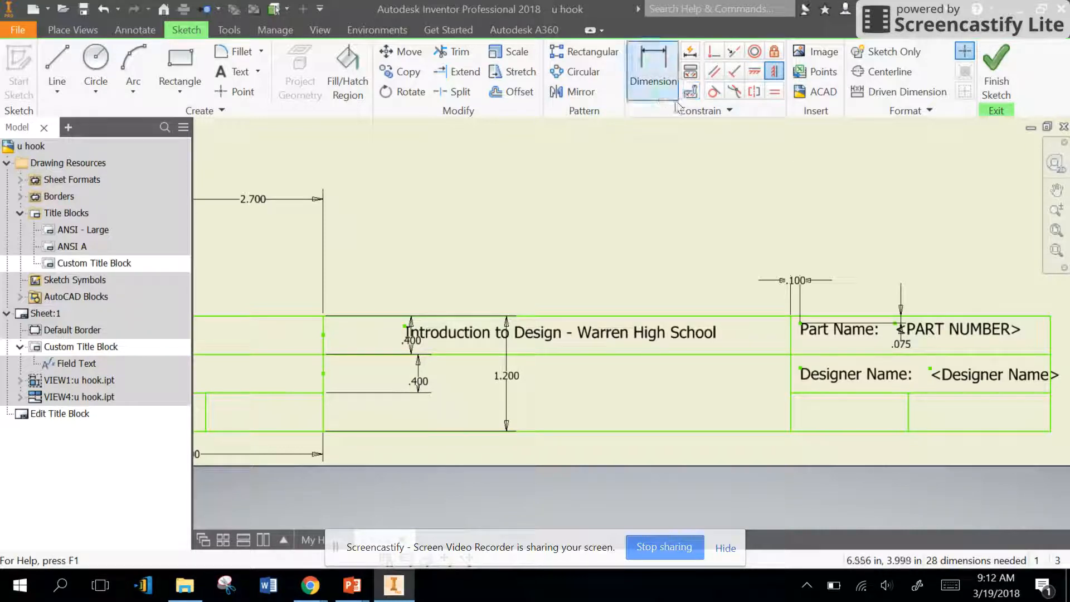
click(800, 369)
click(805, 353)
click(748, 377)
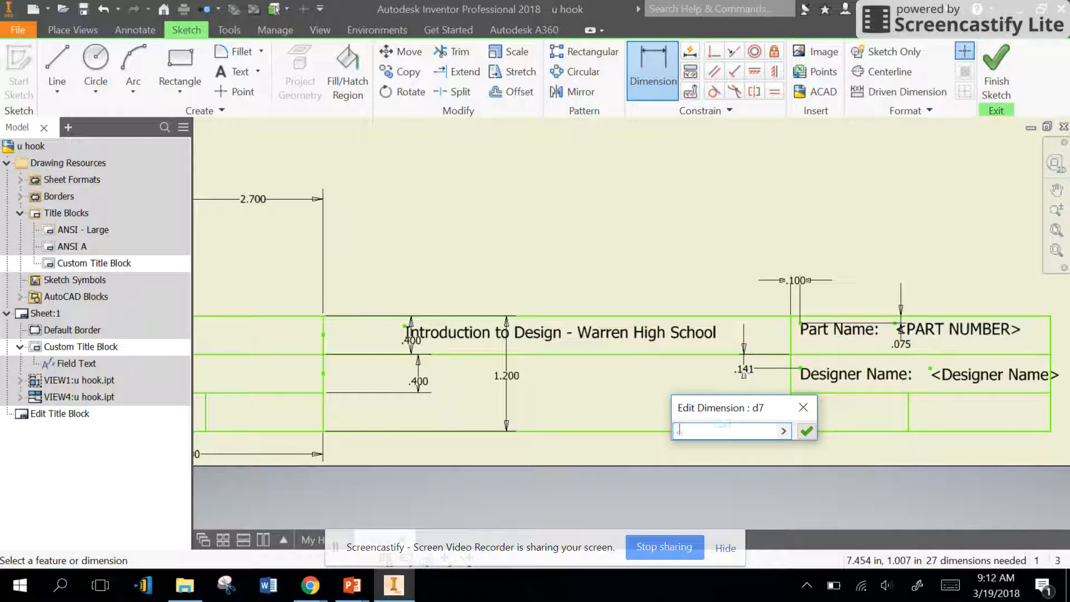
key(Return)
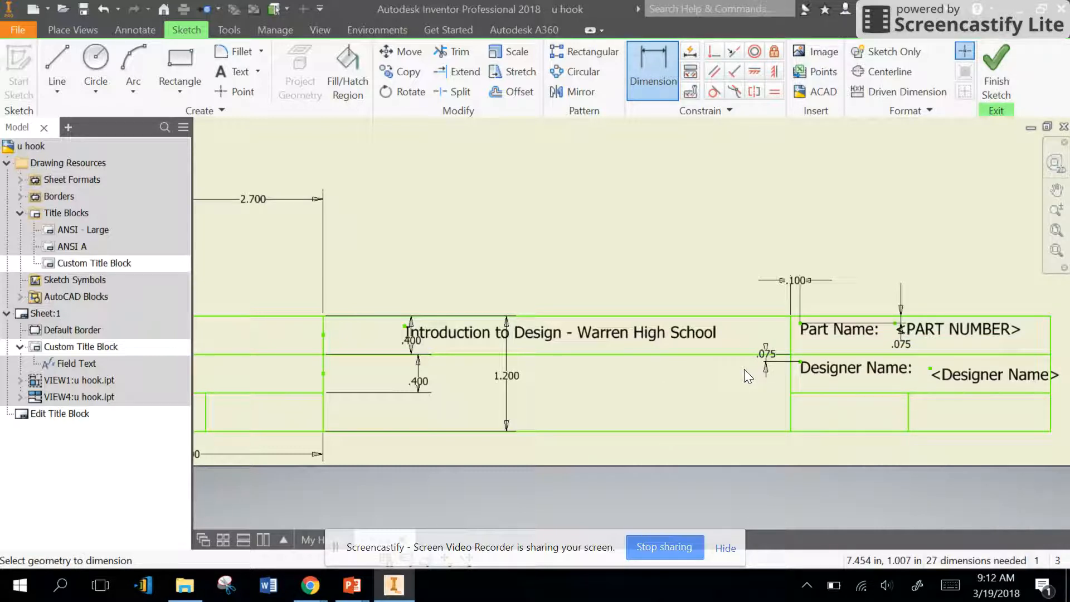
Step: Constrain the Designer Name prompted field horizontally with its Designer Name label
click(754, 72)
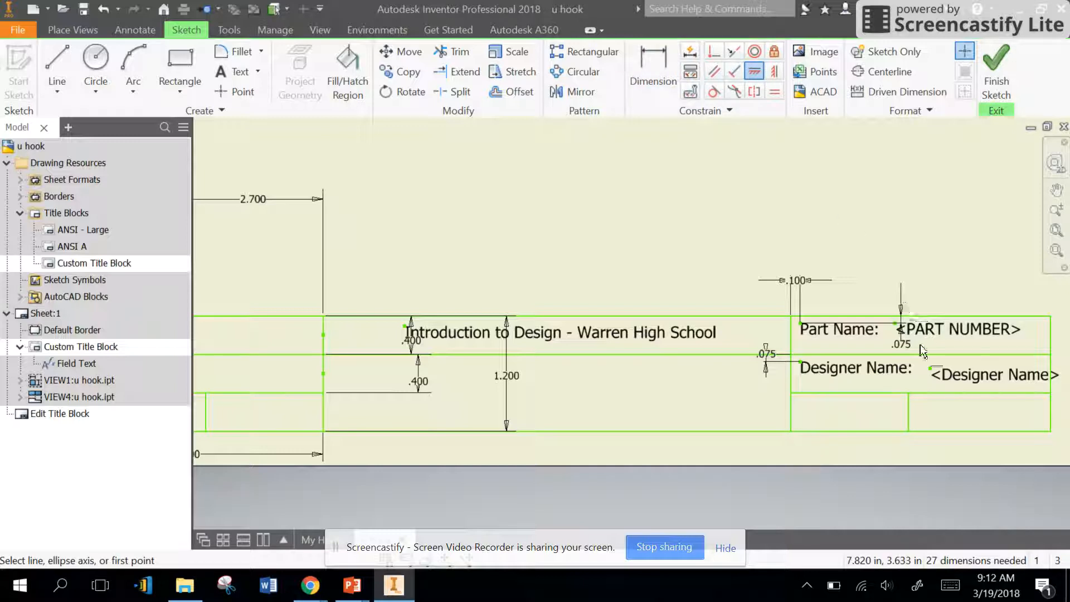
click(930, 368)
click(801, 363)
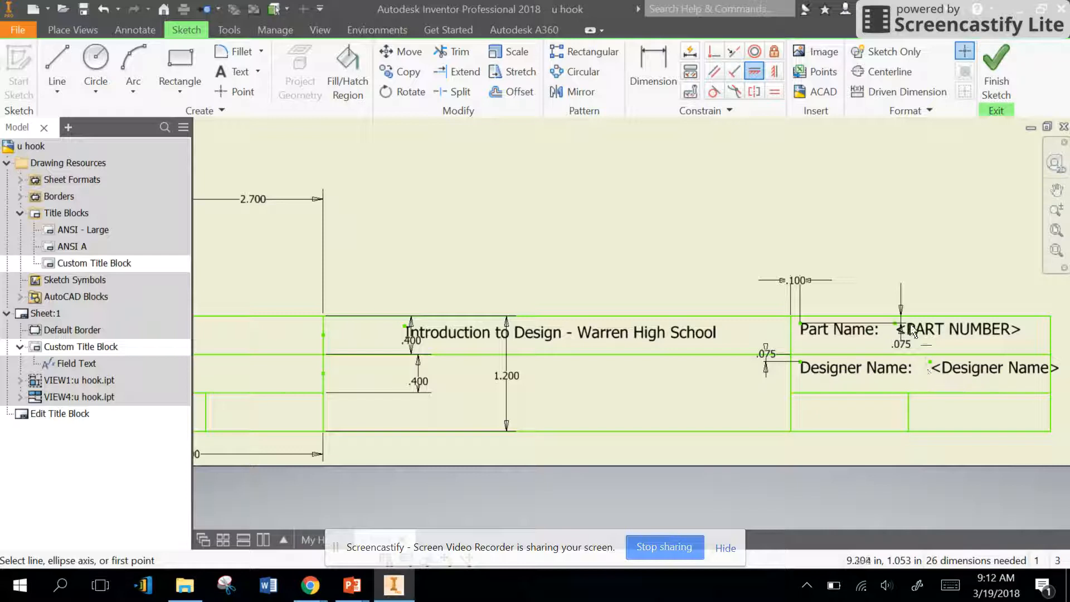
Step: Save the edits to the Custom Title Block and enter the designer's full name for the Designer Name prompt
click(1005, 71)
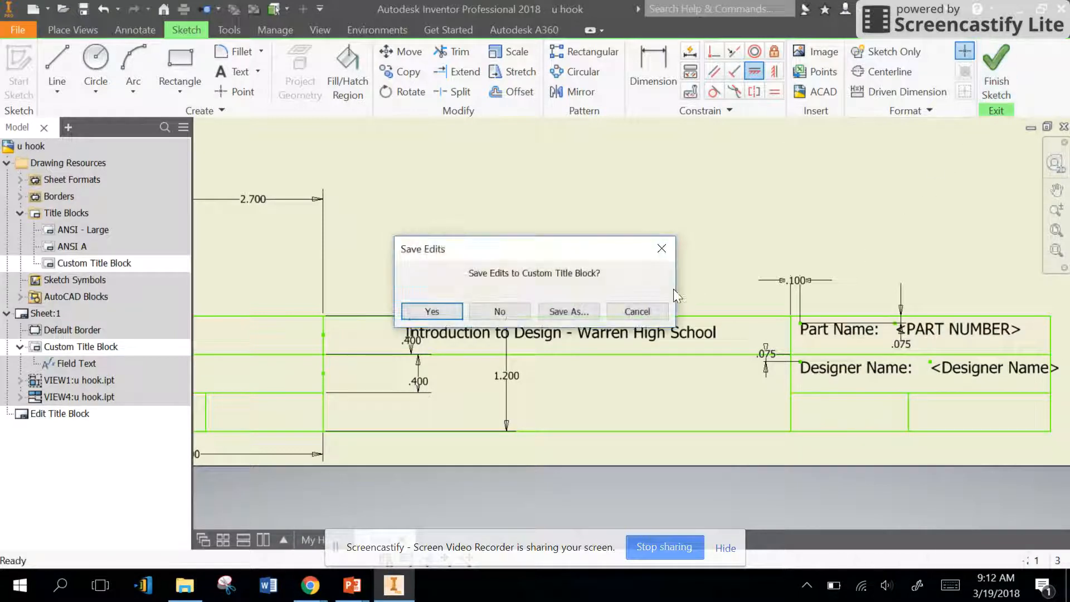
click(429, 311)
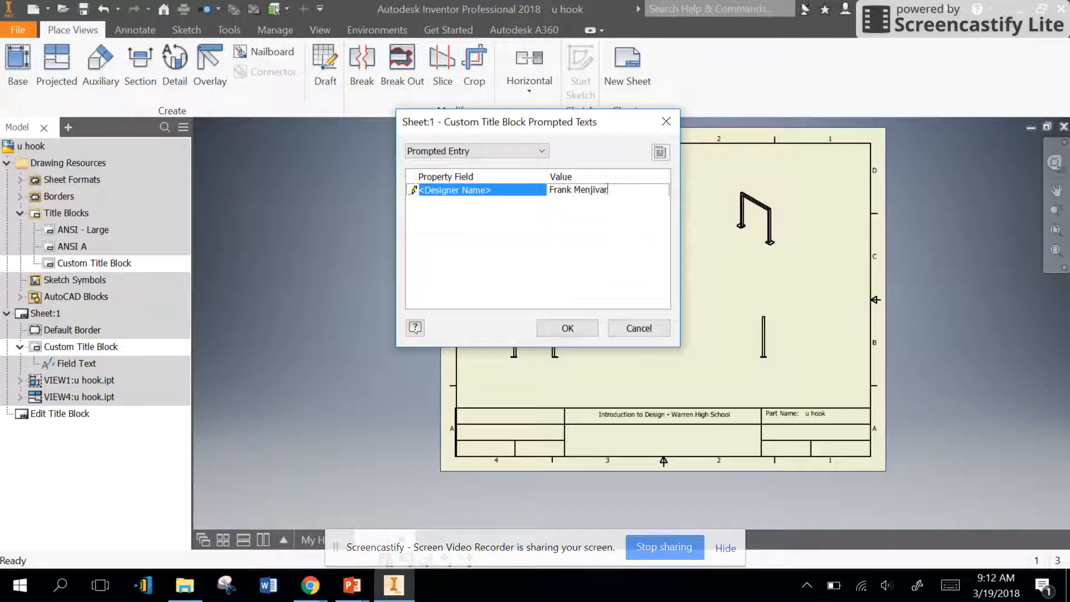
click(573, 328)
scroll(739, 474, up, 5)
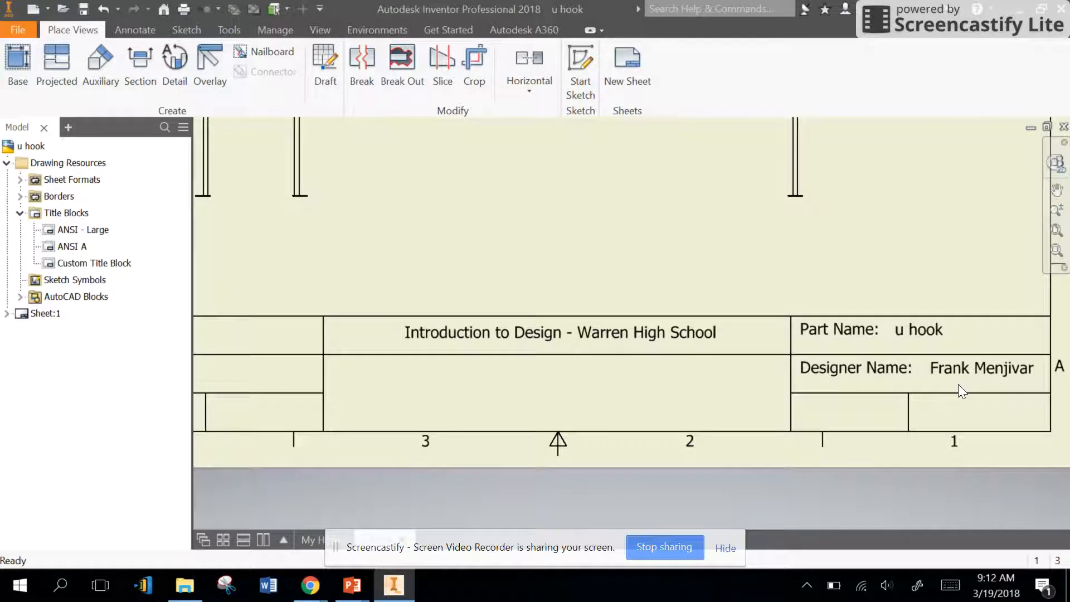
scroll(958, 384, down, 3)
Step: Try to insert the Custom Title Block onto the sheet
right_click(92, 263)
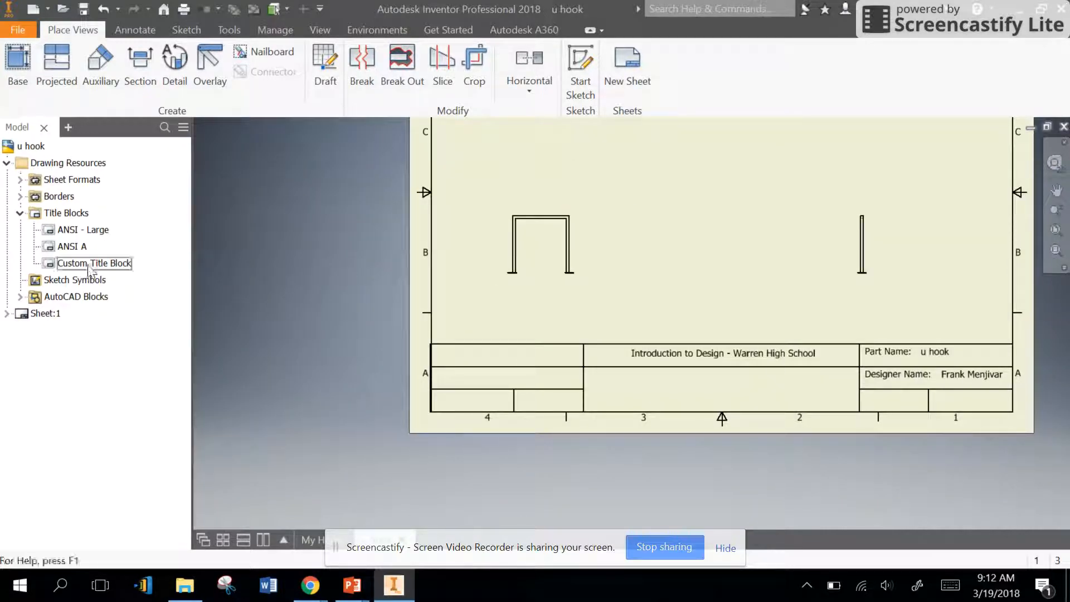
click(115, 306)
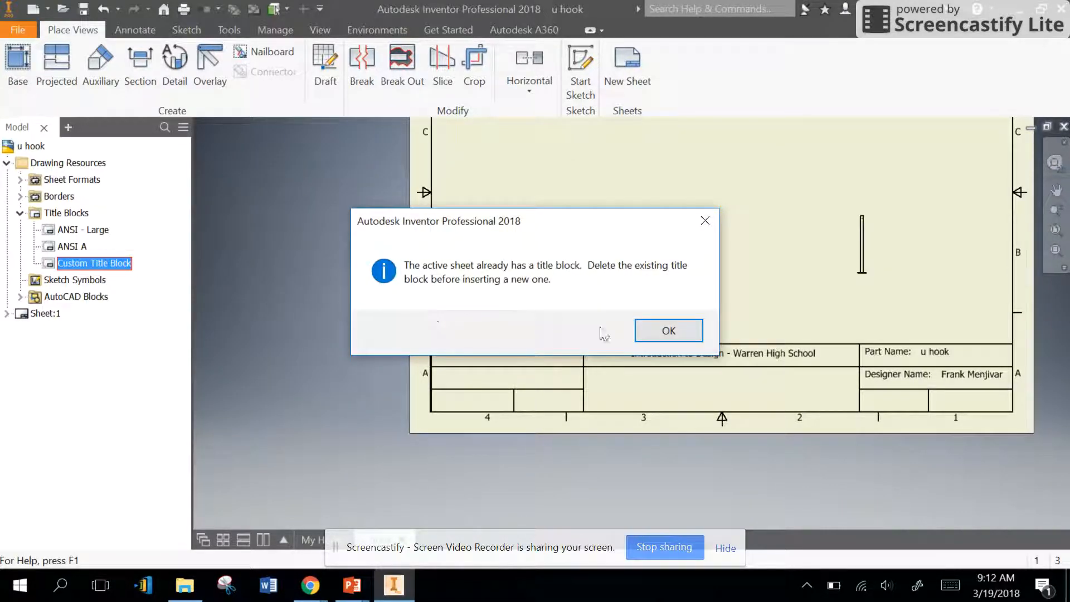
click(681, 336)
Step: Open the Custom Title Block for editing and insert the WarrenLogo JPG image from the Pictures folder into its middle section
right_click(84, 269)
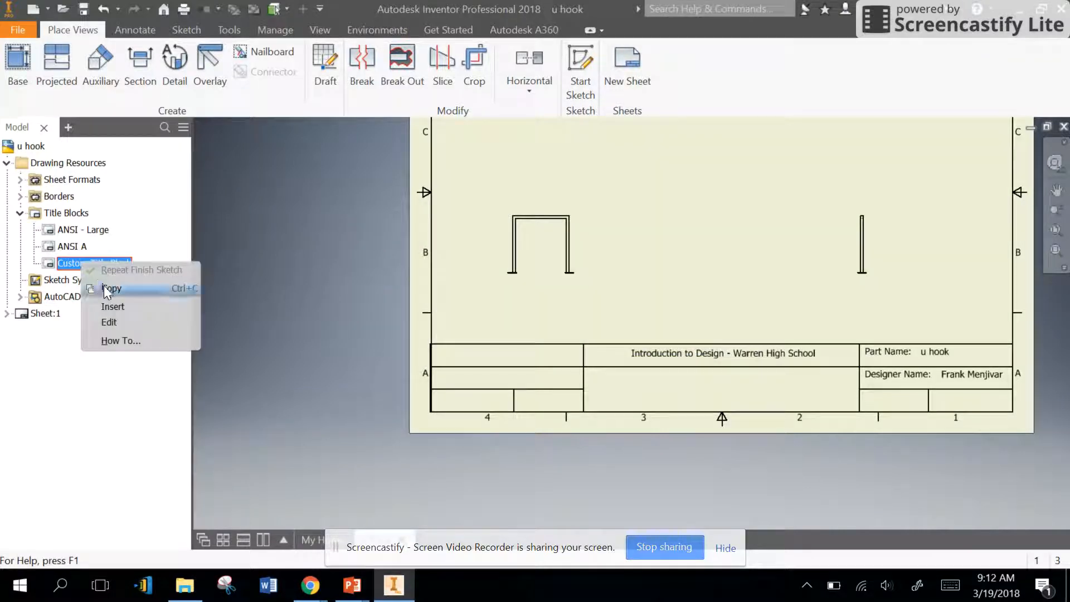
click(110, 320)
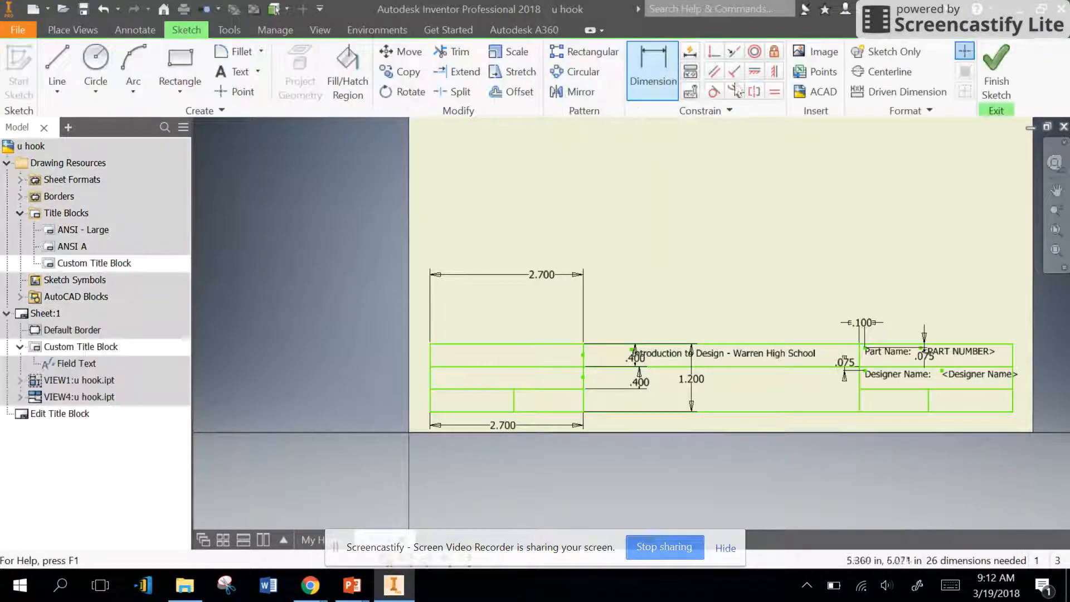
click(826, 51)
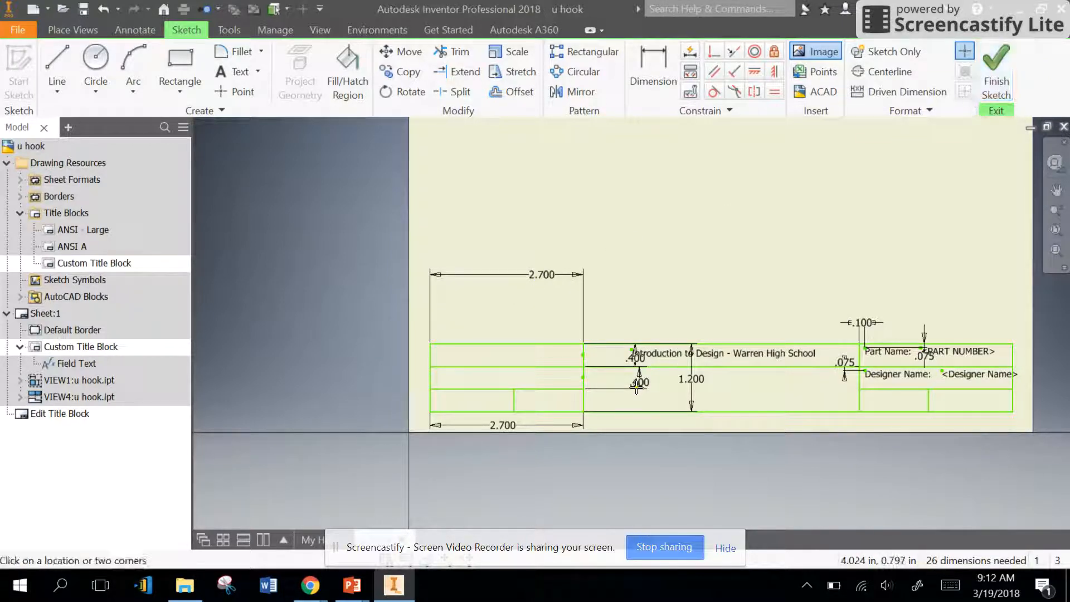
click(605, 375)
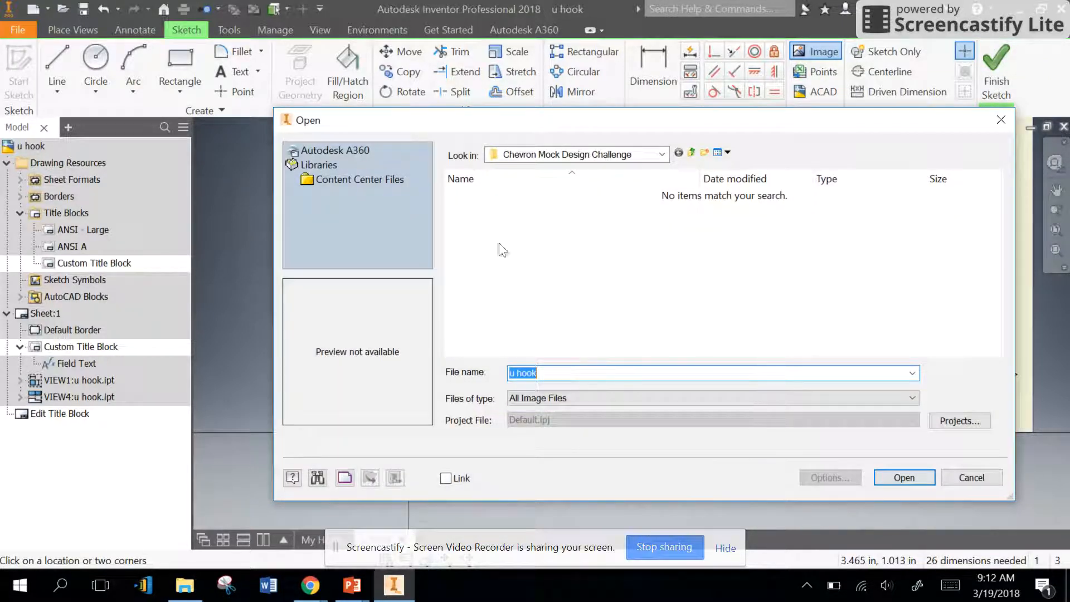
click(663, 155)
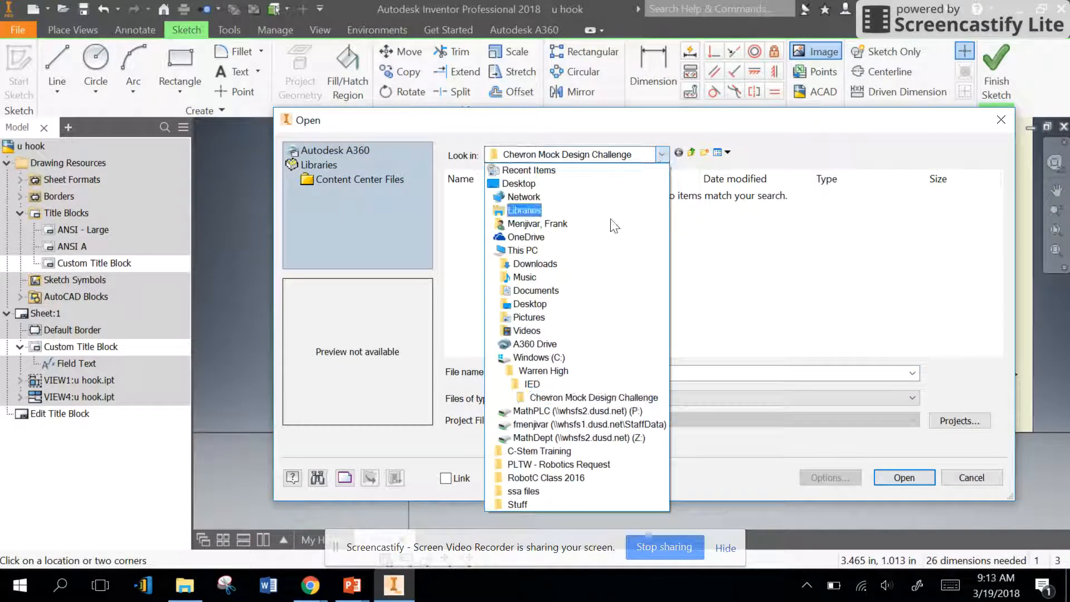
click(559, 317)
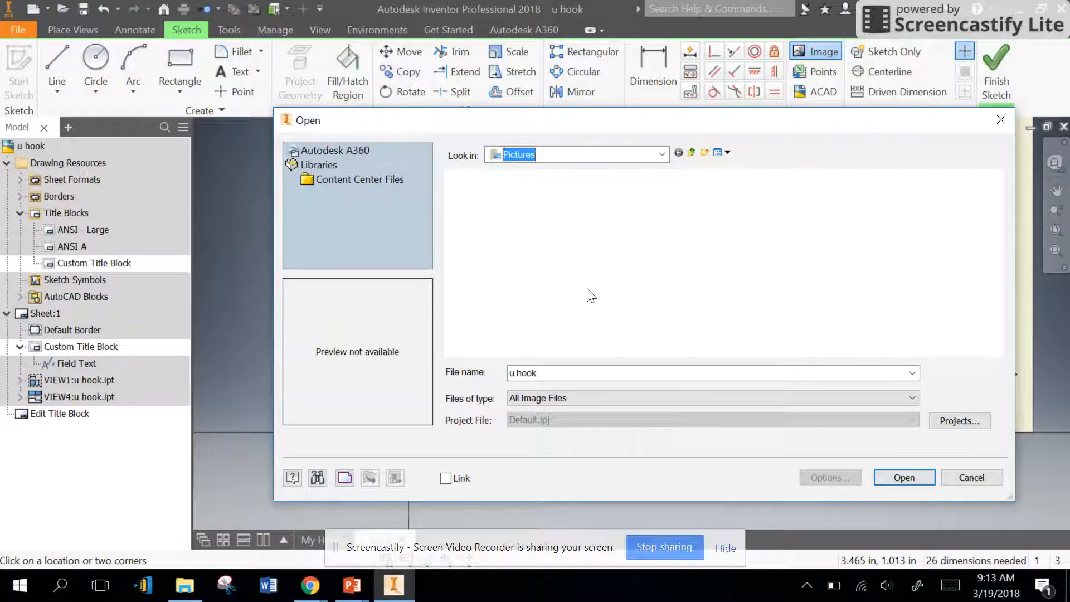
drag(996, 195, 977, 330)
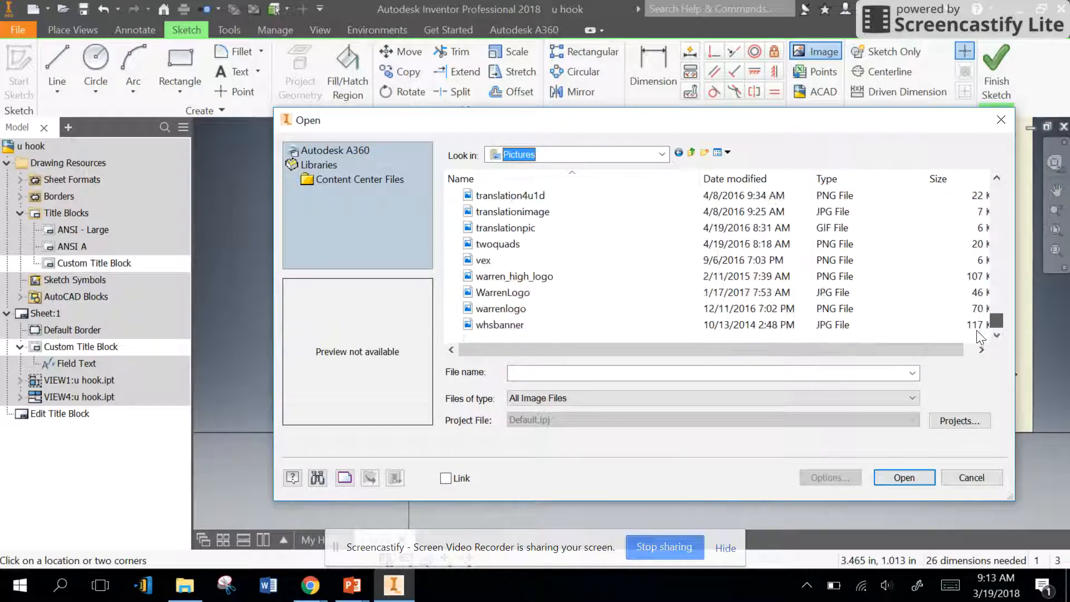
click(503, 292)
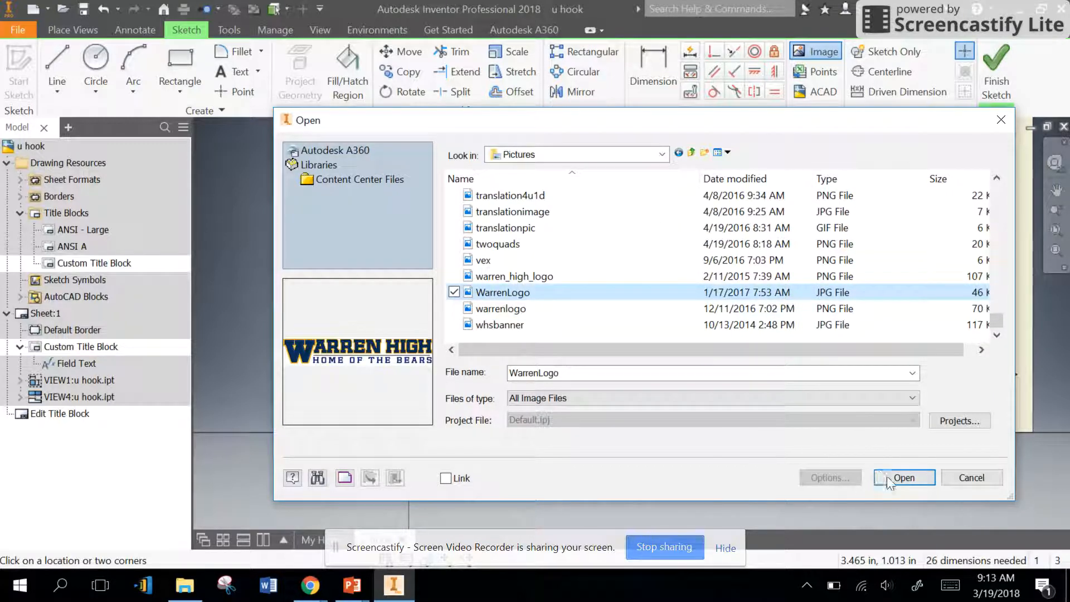
click(883, 477)
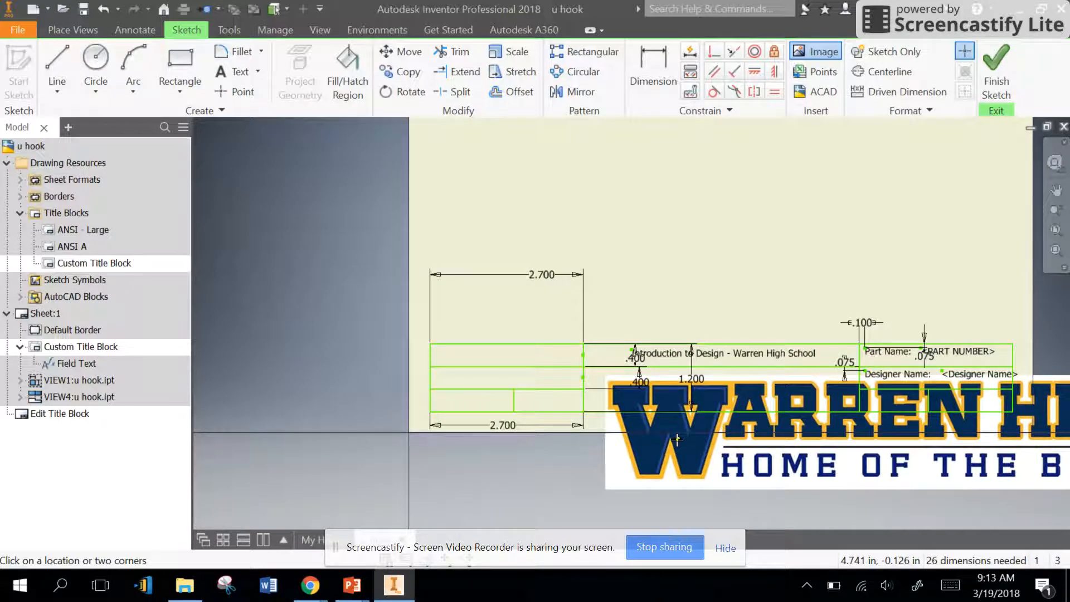
key(Escape)
Step: Shrink the logo to fit the middle cell below the Introduction to Design - Warren High School text and finish the title block sketch
drag(639, 480, 494, 258)
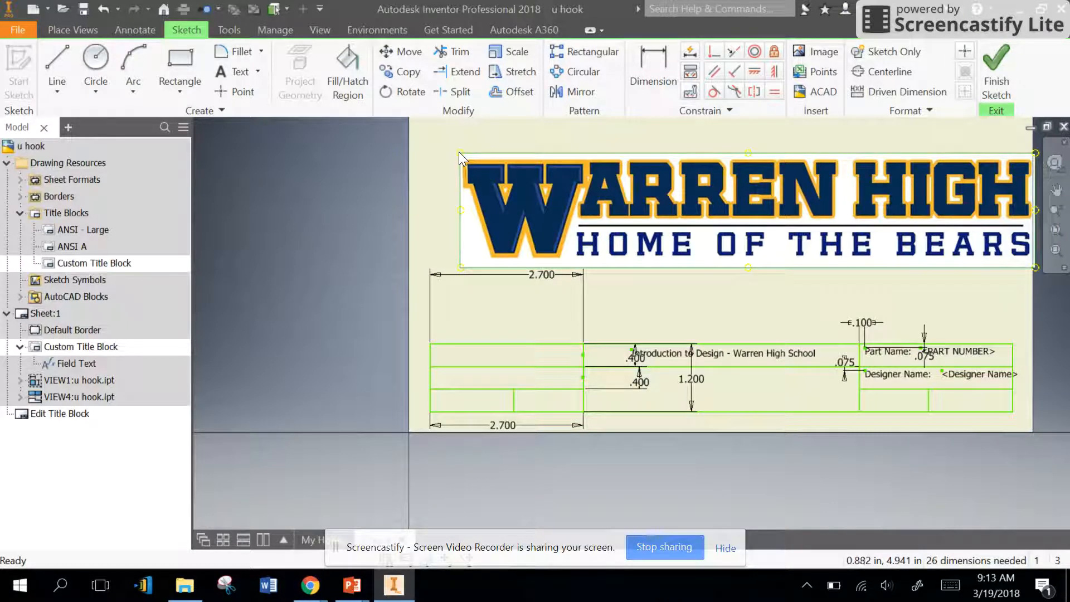
drag(464, 156, 657, 402)
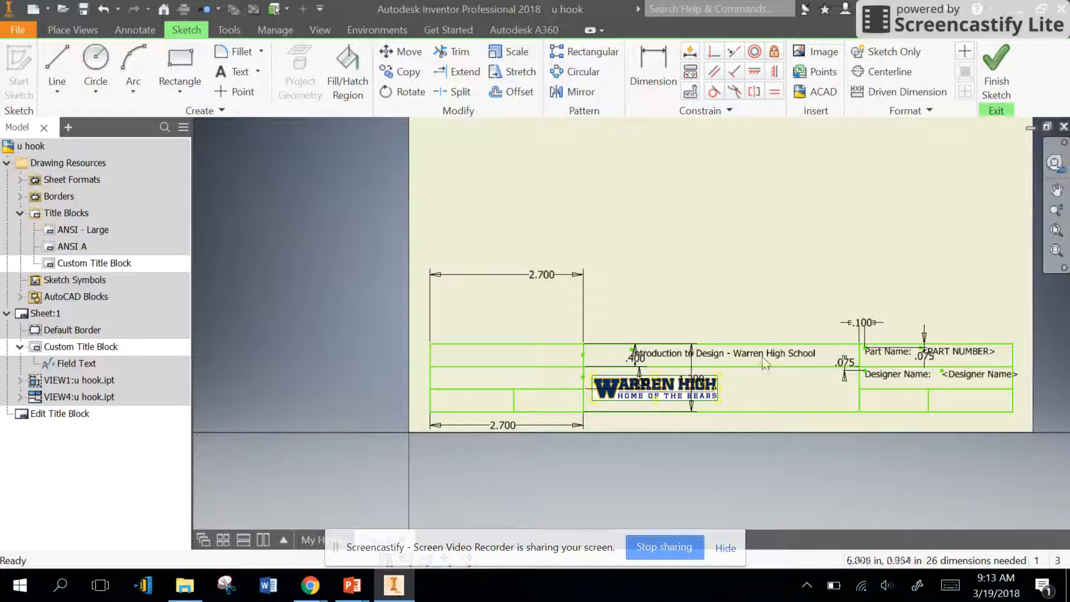
click(996, 67)
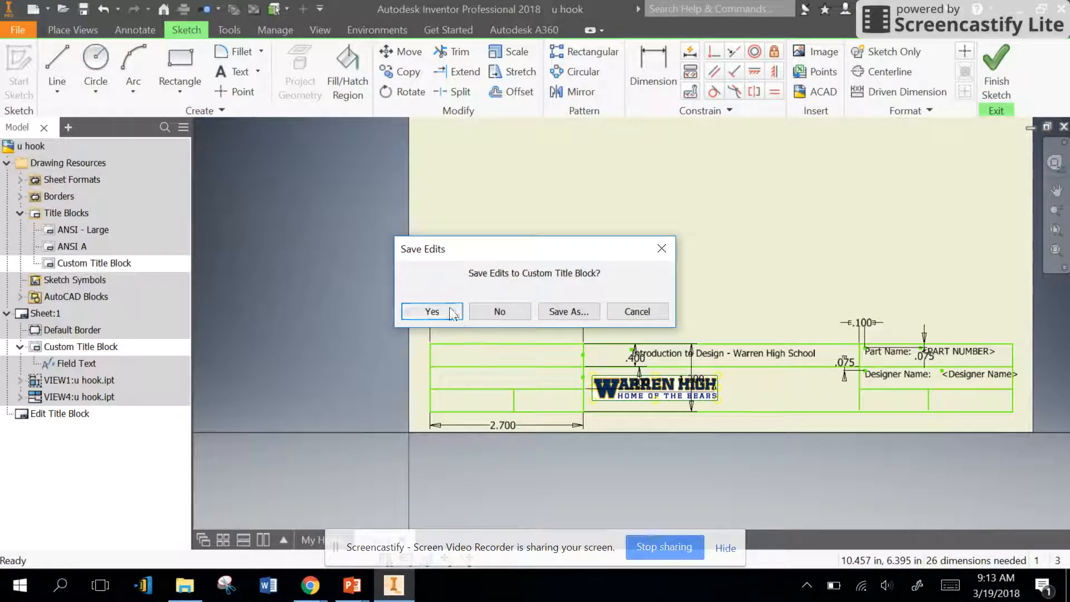